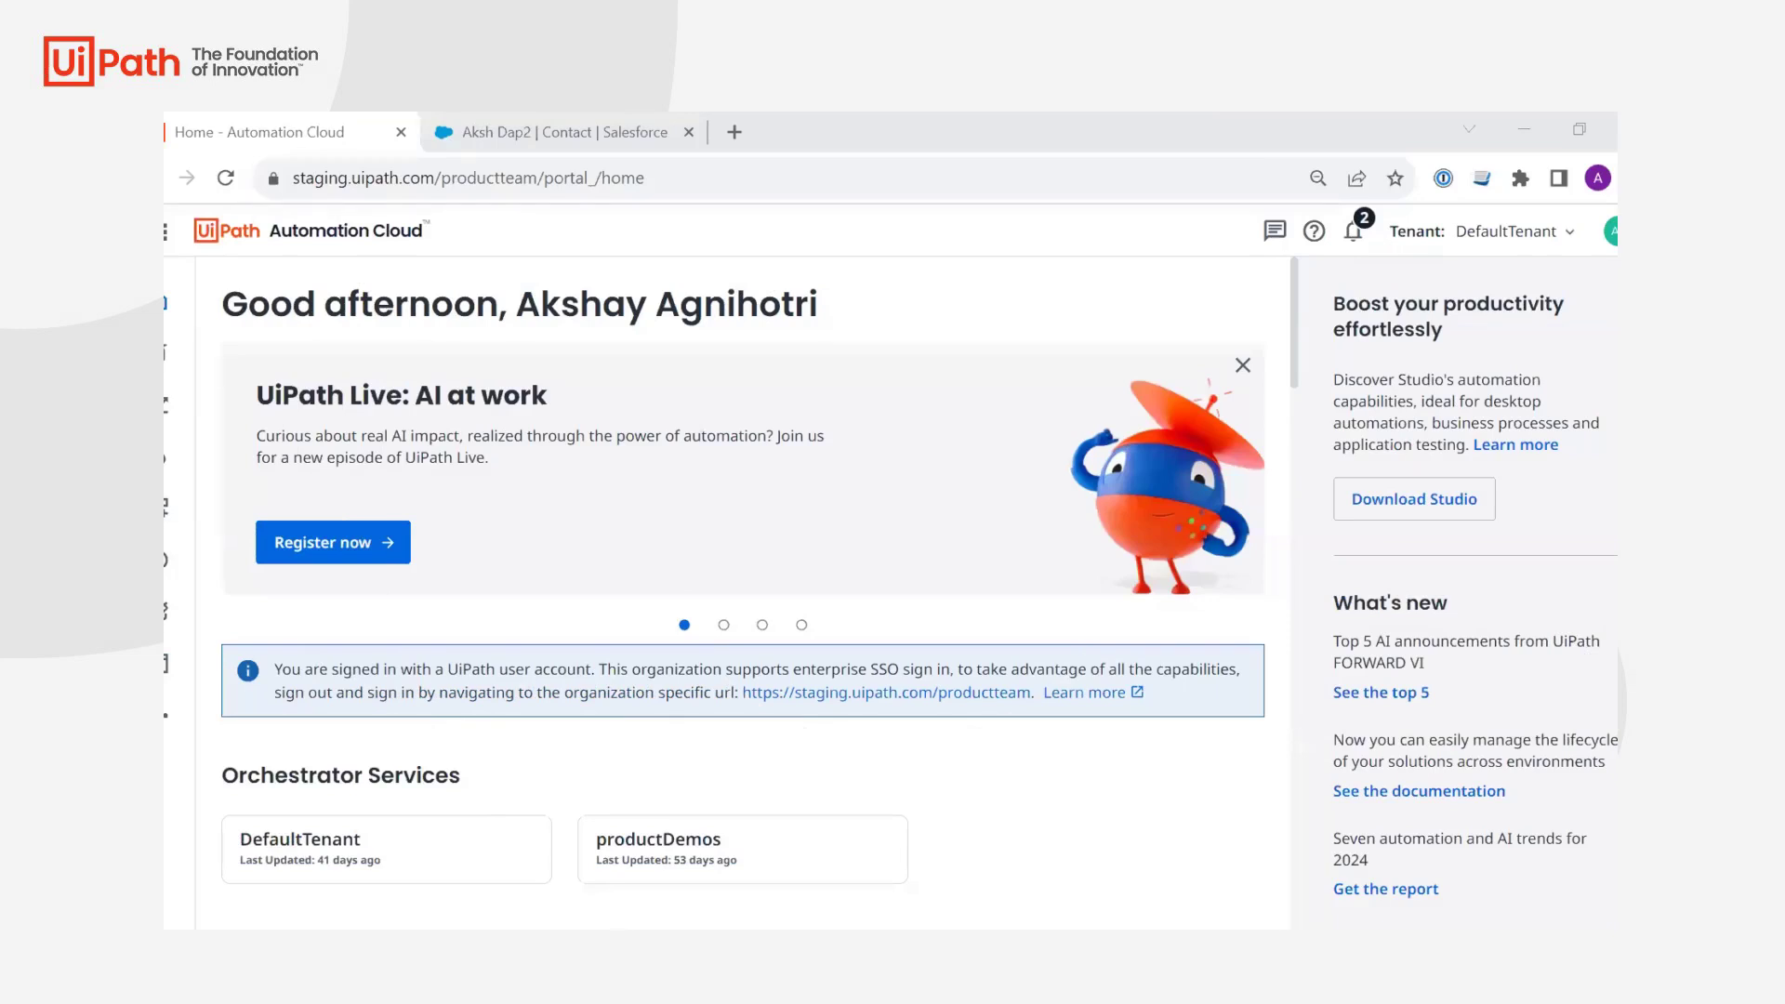
- Open the 'Sync accounts and contacts between Sugar Sell and another CRM' project from Studio's project list
left_click(166, 463)
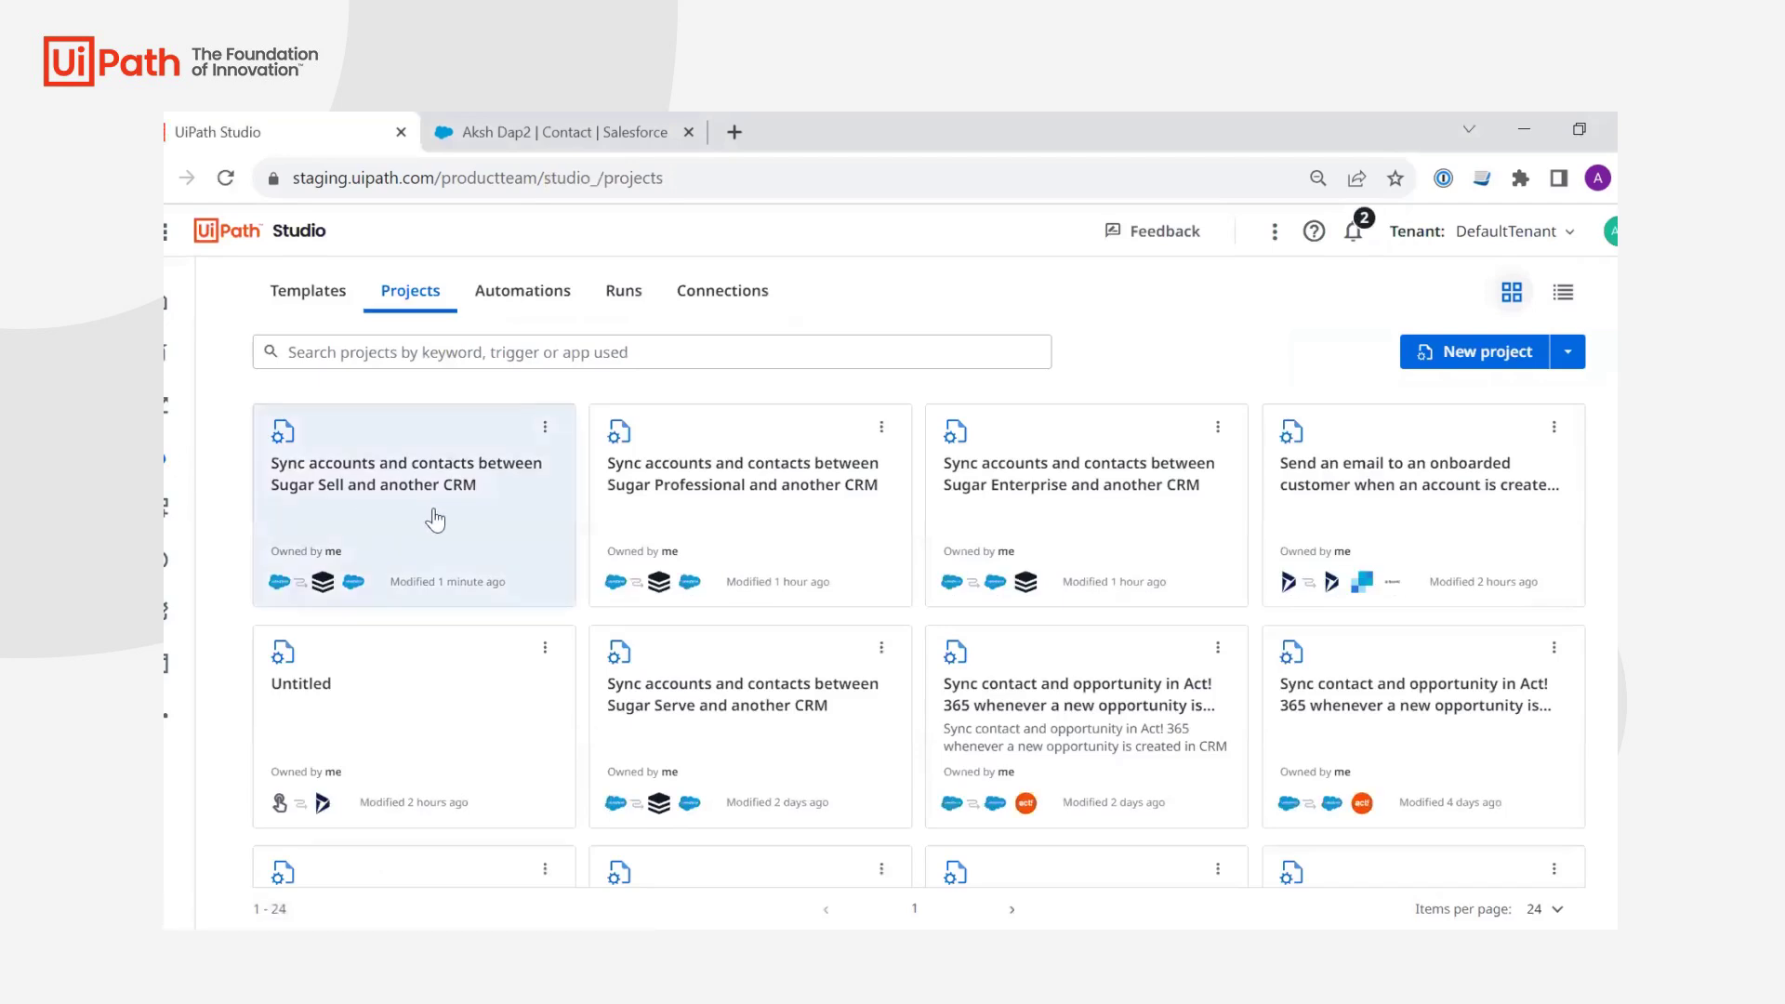
left_click(434, 514)
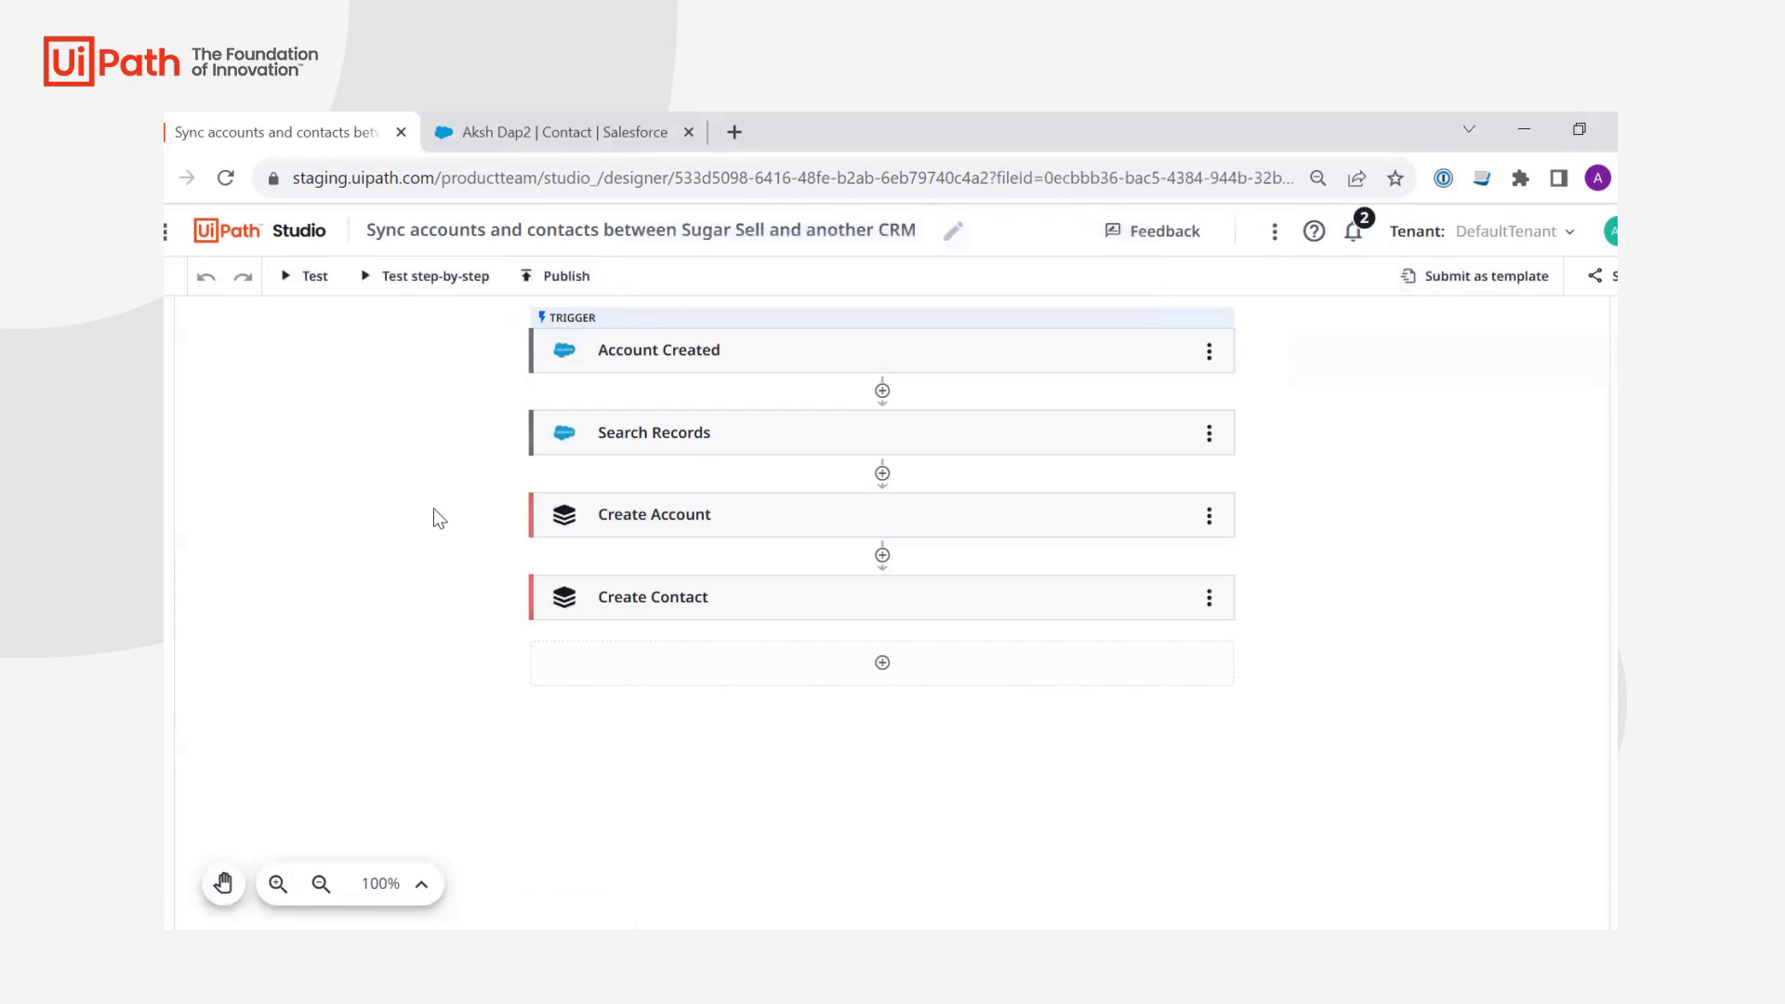
left_click(565, 515)
left_click(566, 353)
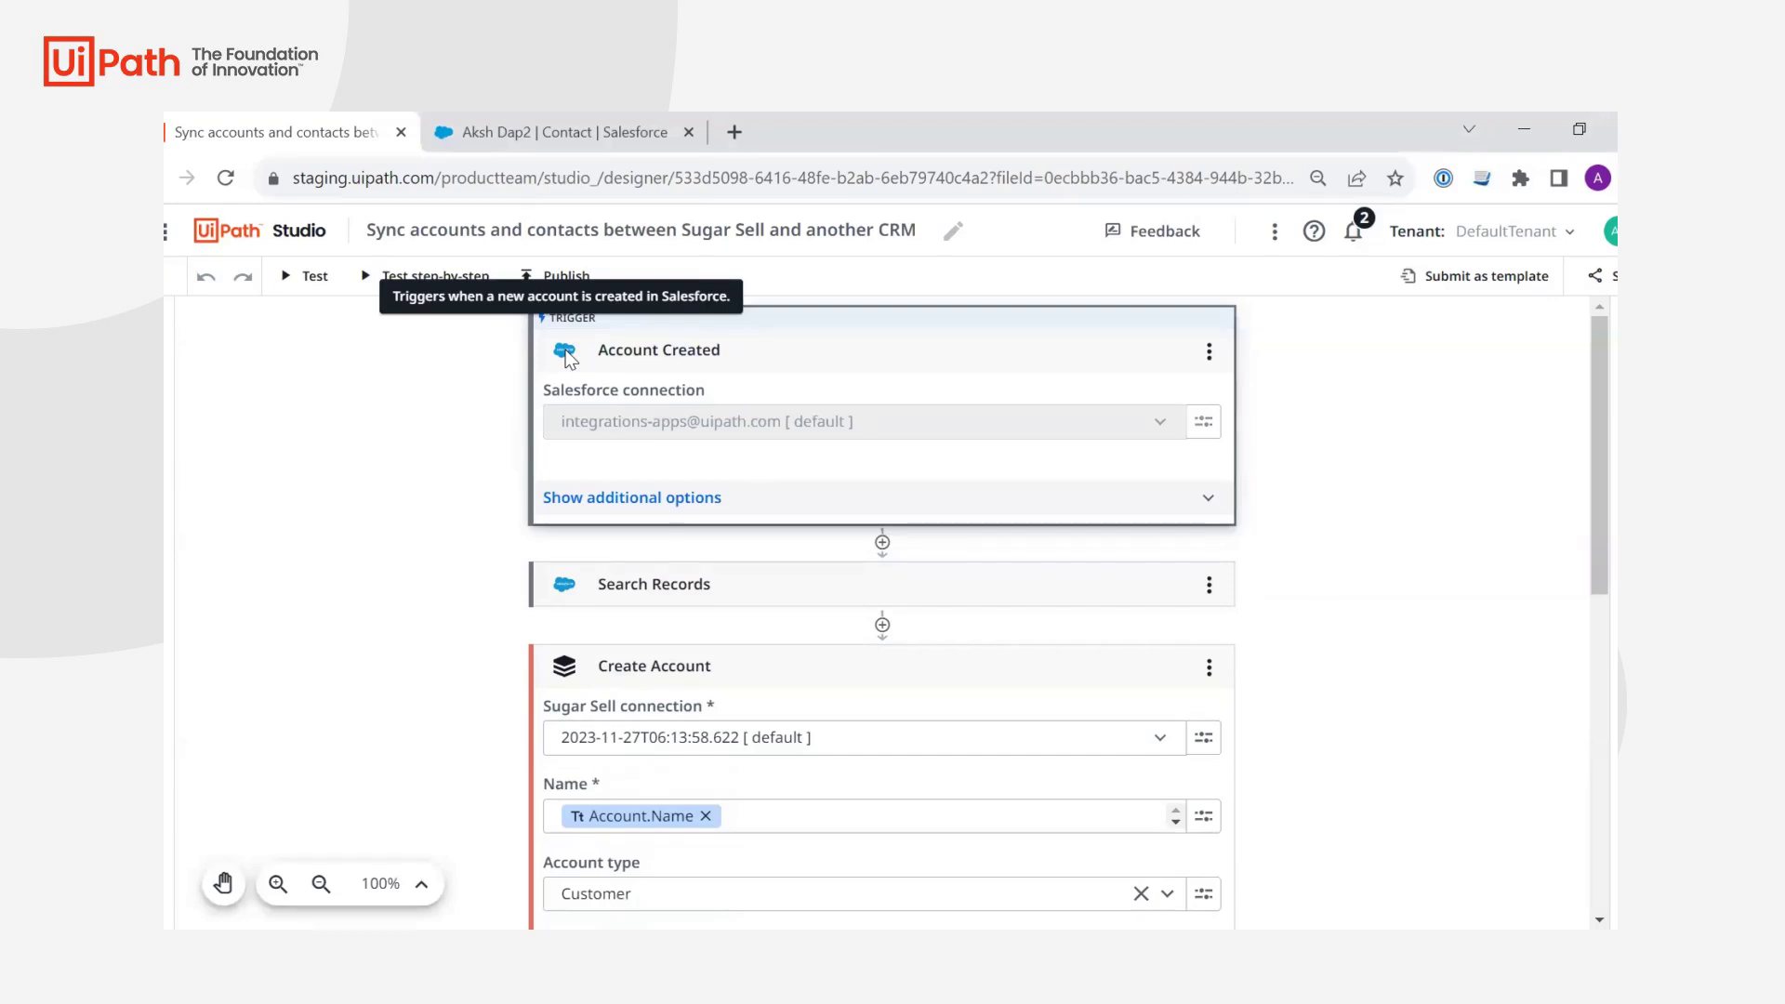
left_click(565, 359)
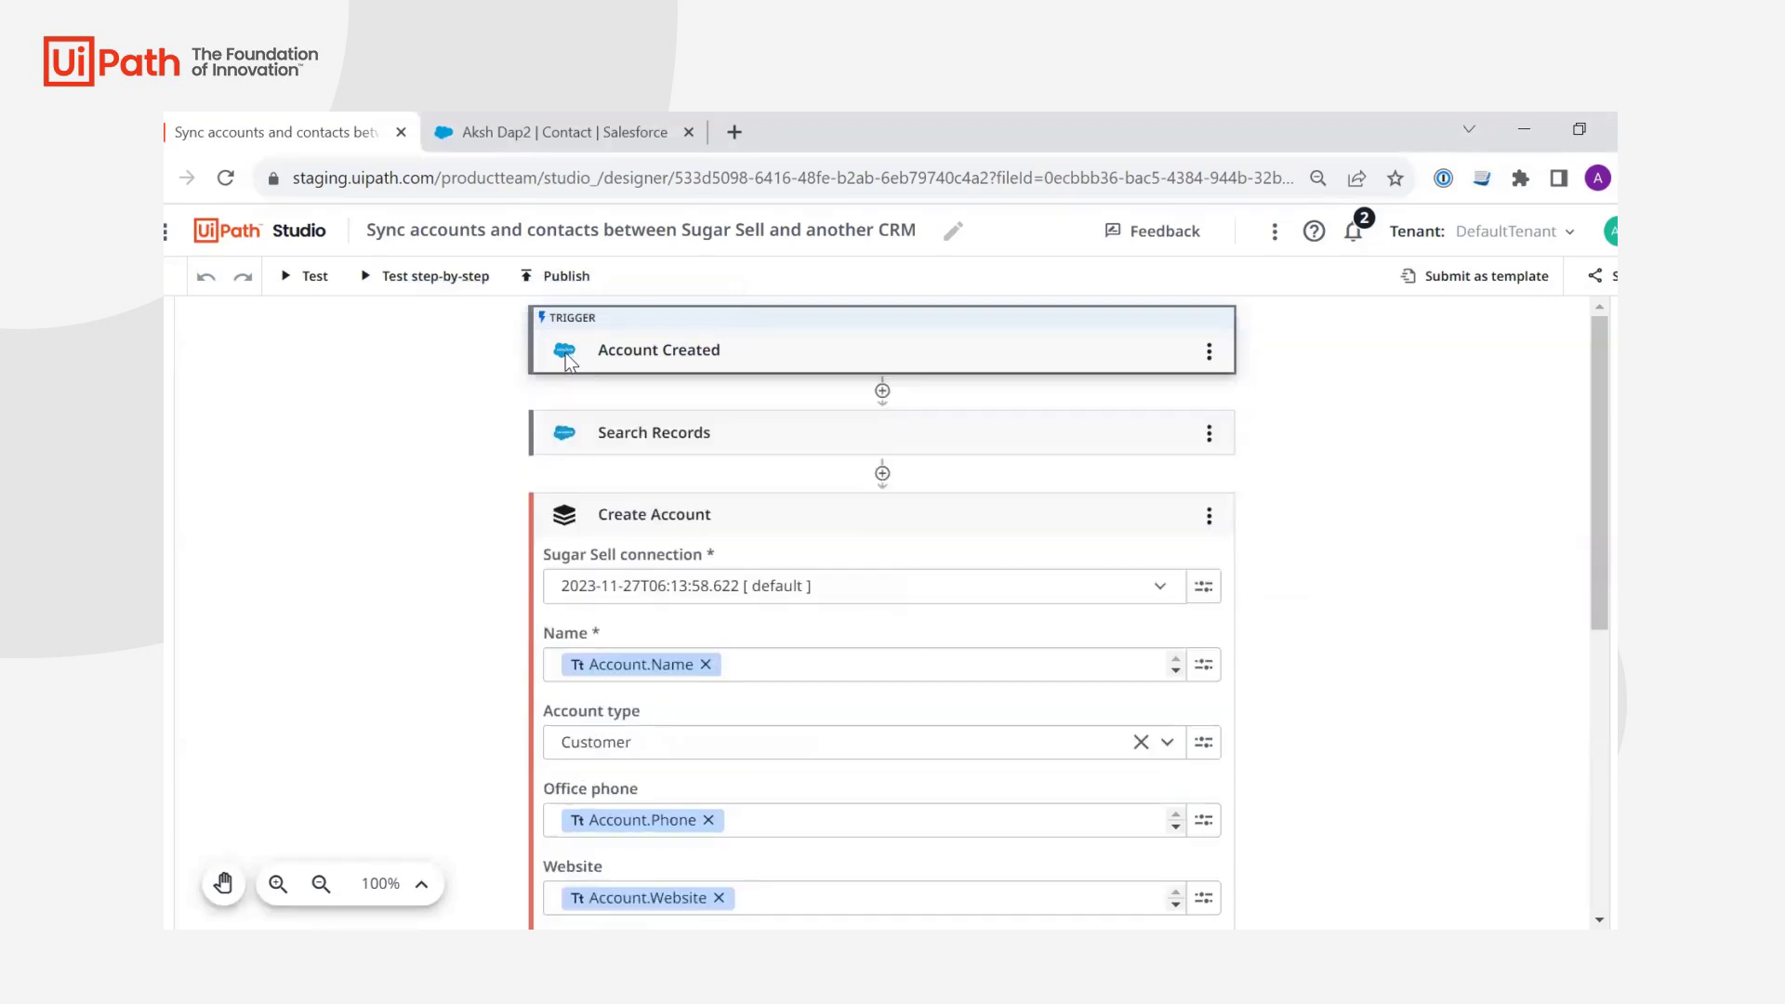
left_click(559, 442)
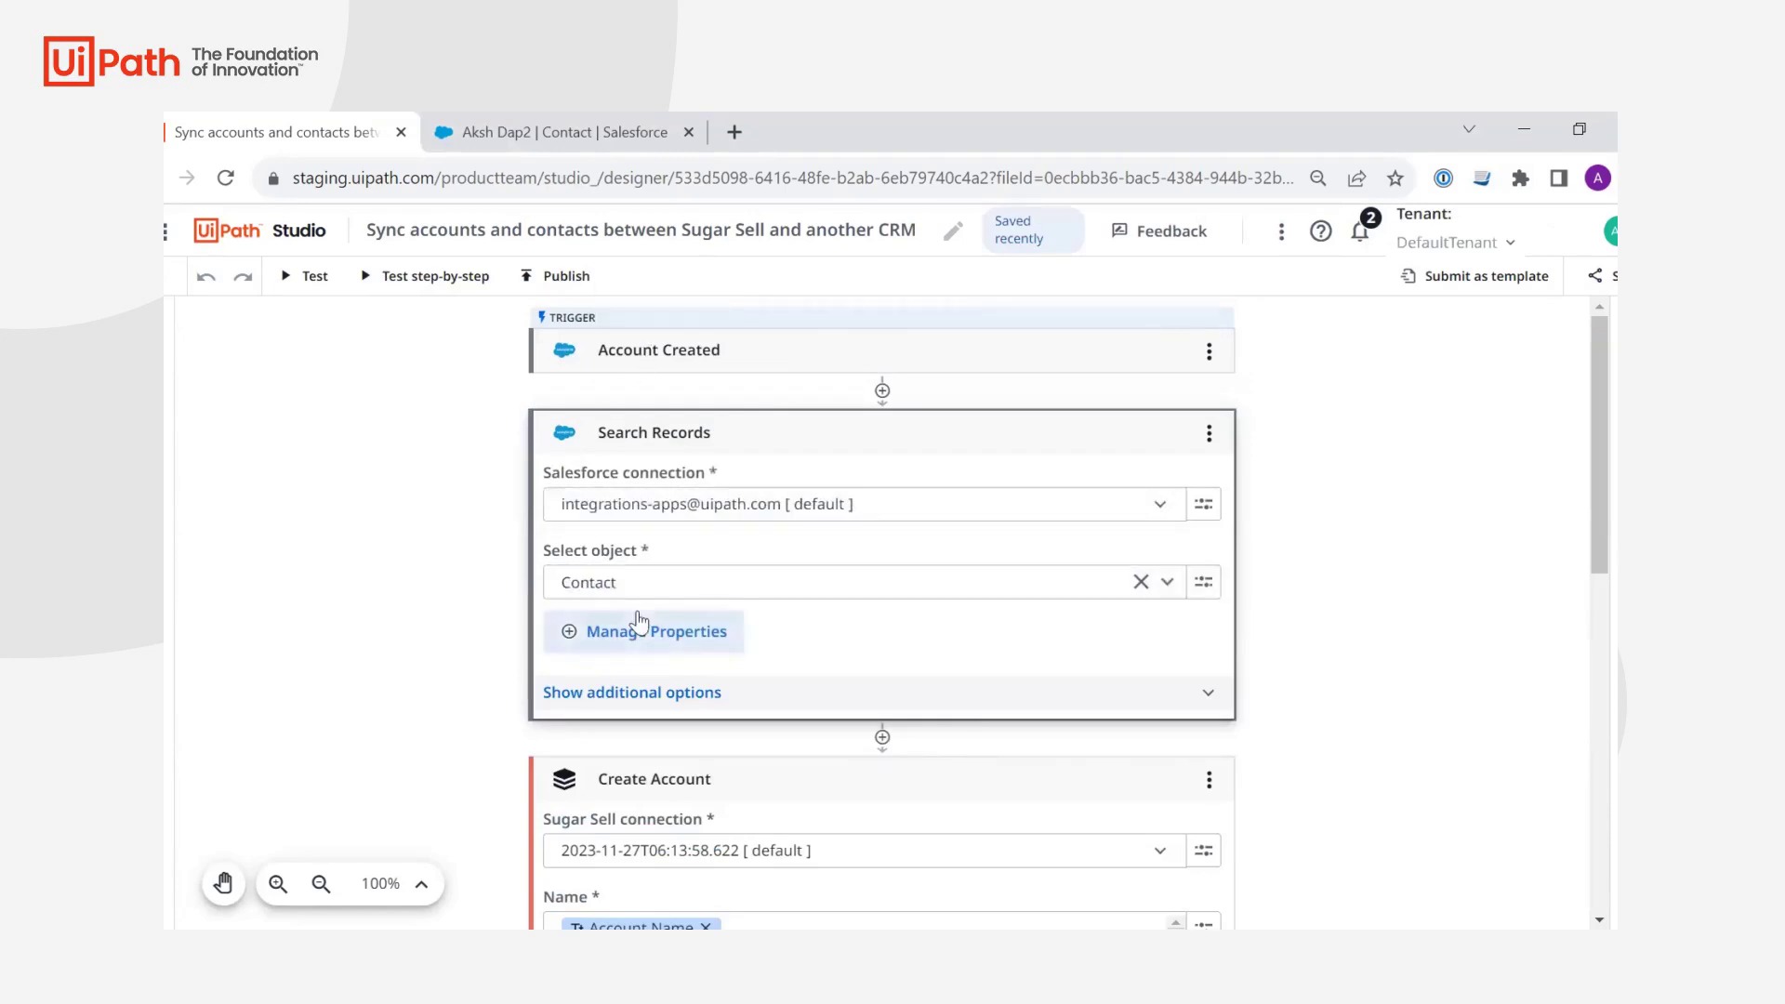
left_click(565, 433)
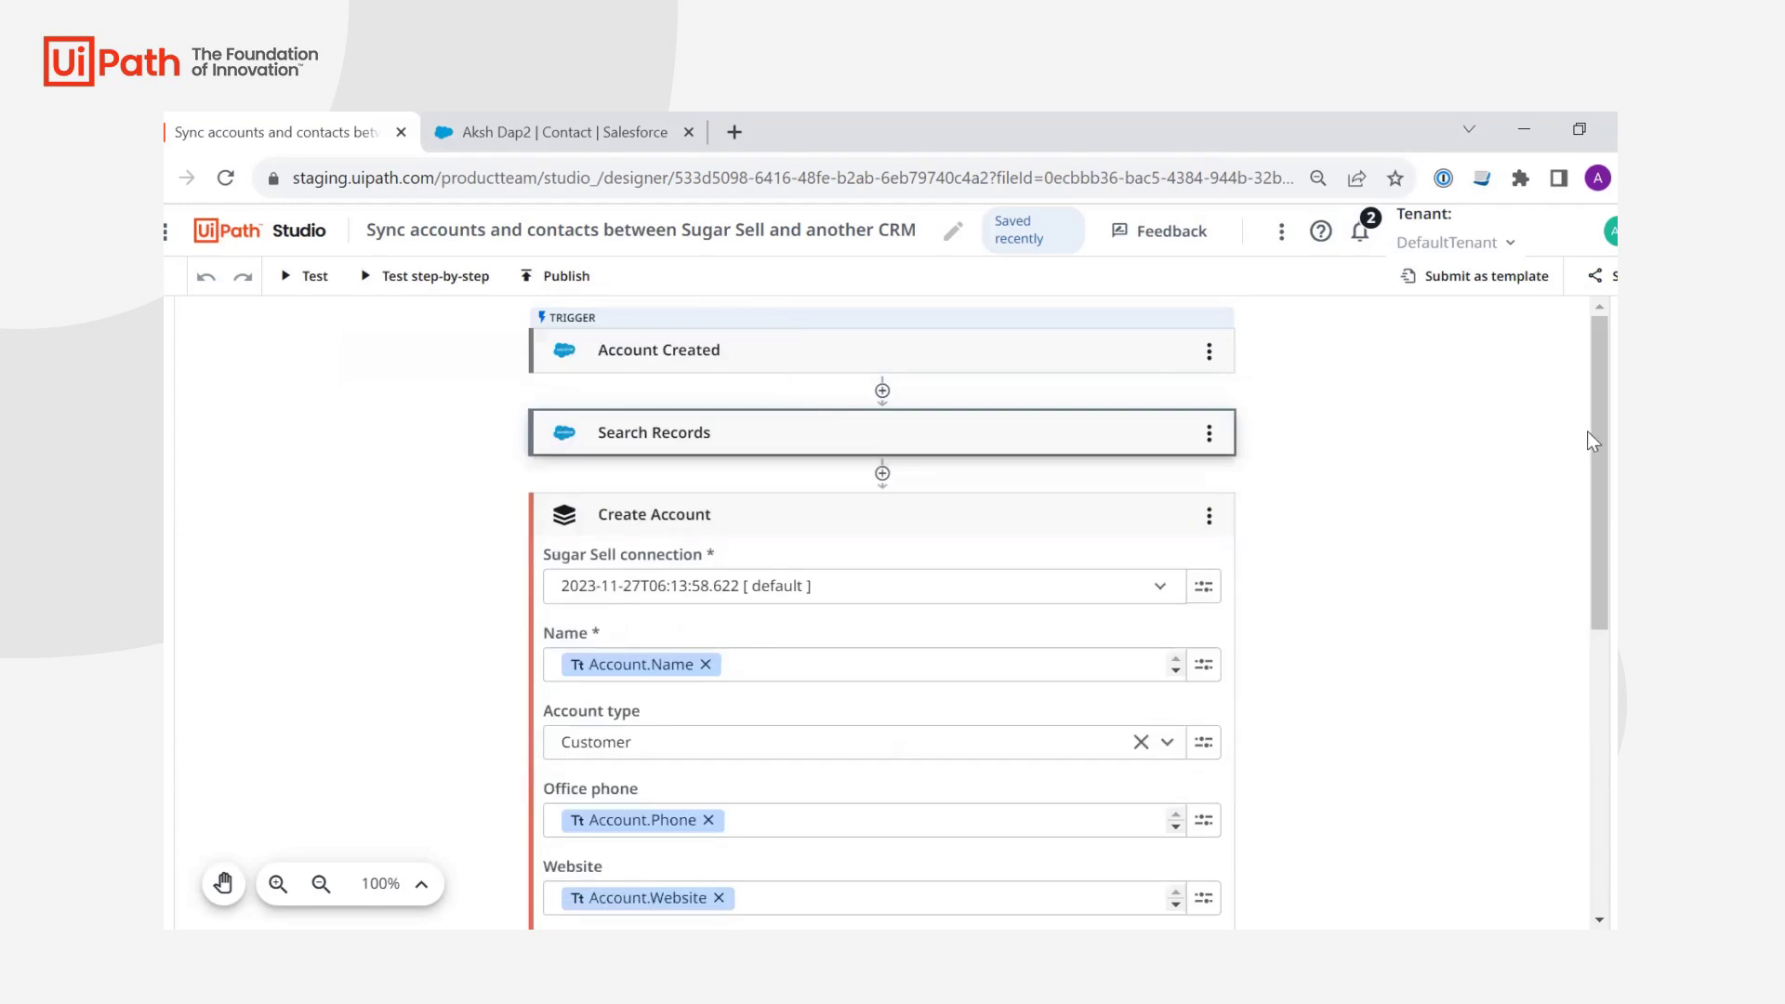
left_click_drag(1596, 448, 1605, 522)
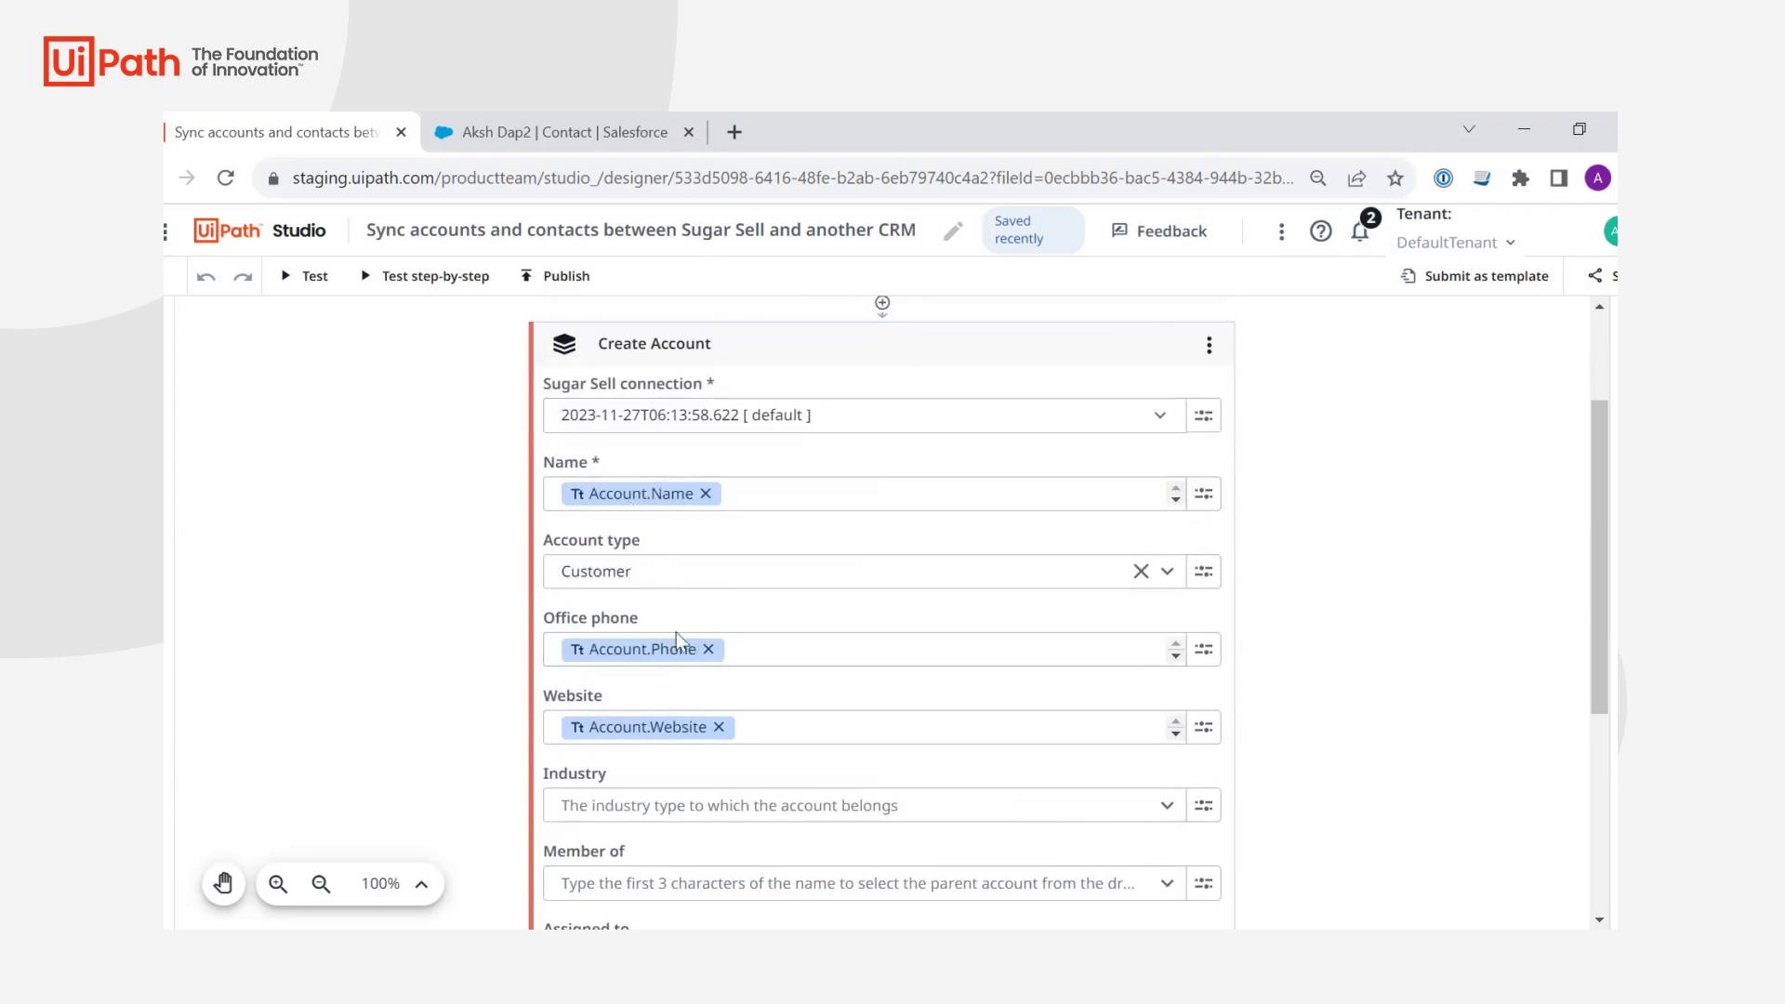
left_click(564, 343)
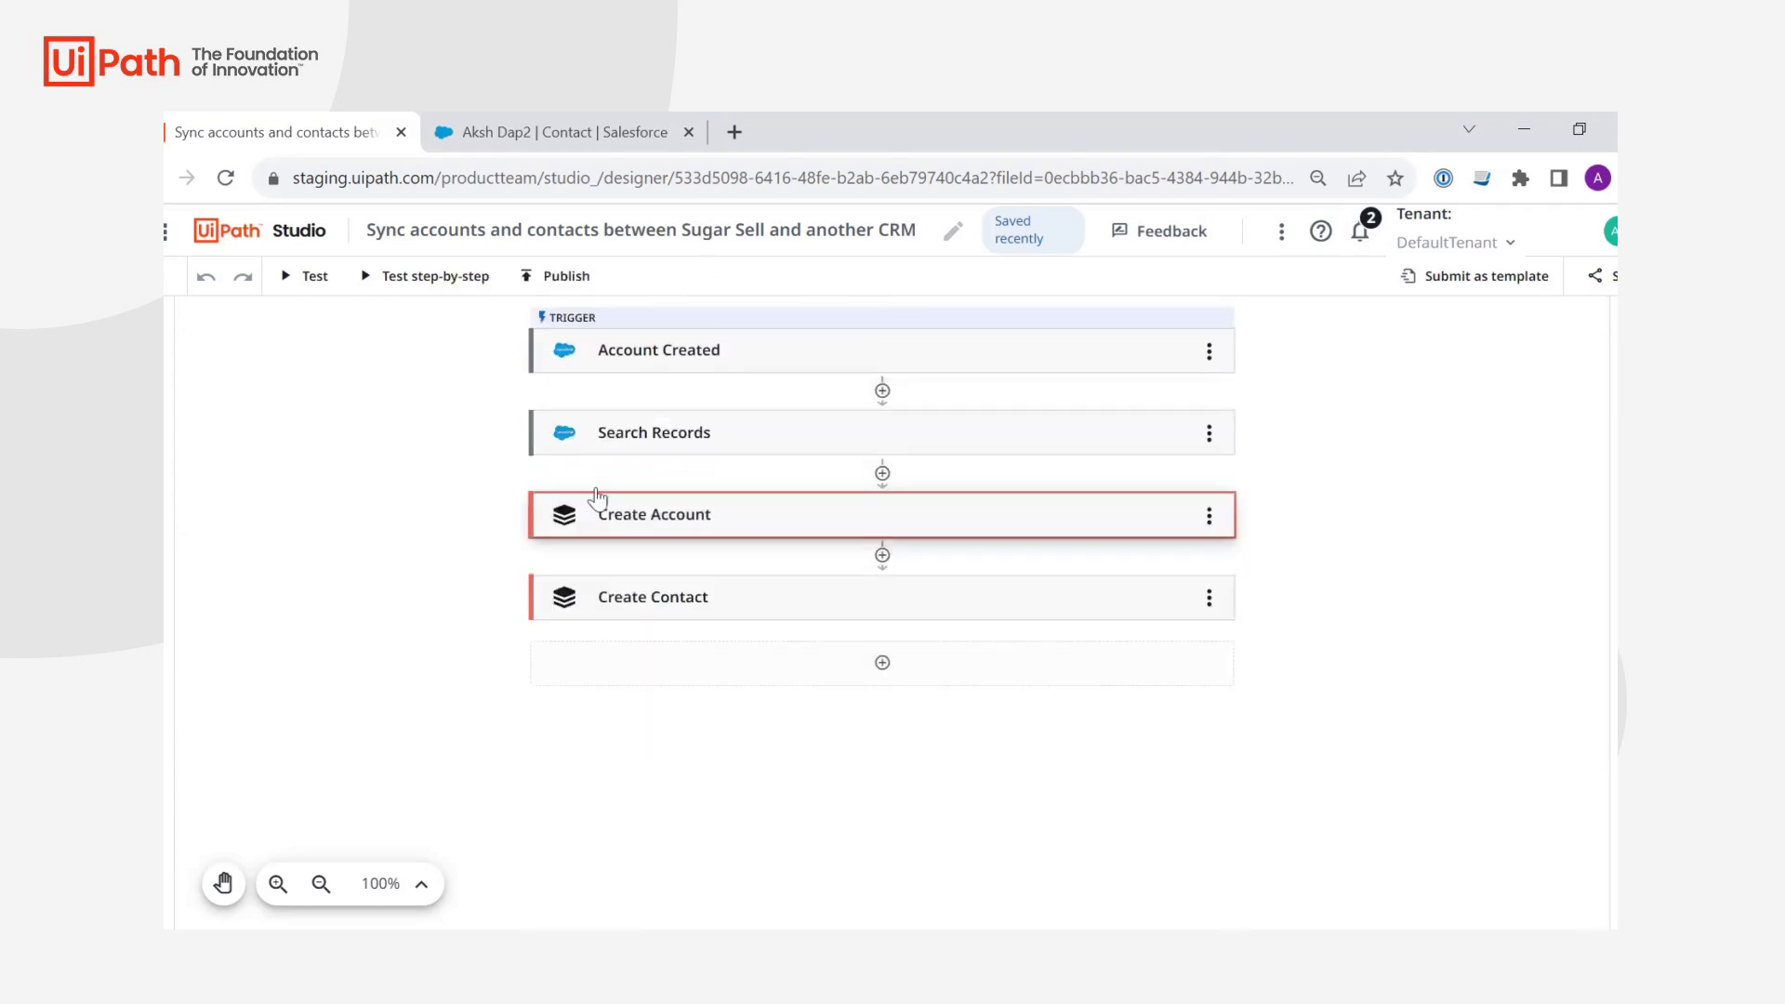
left_click(564, 600)
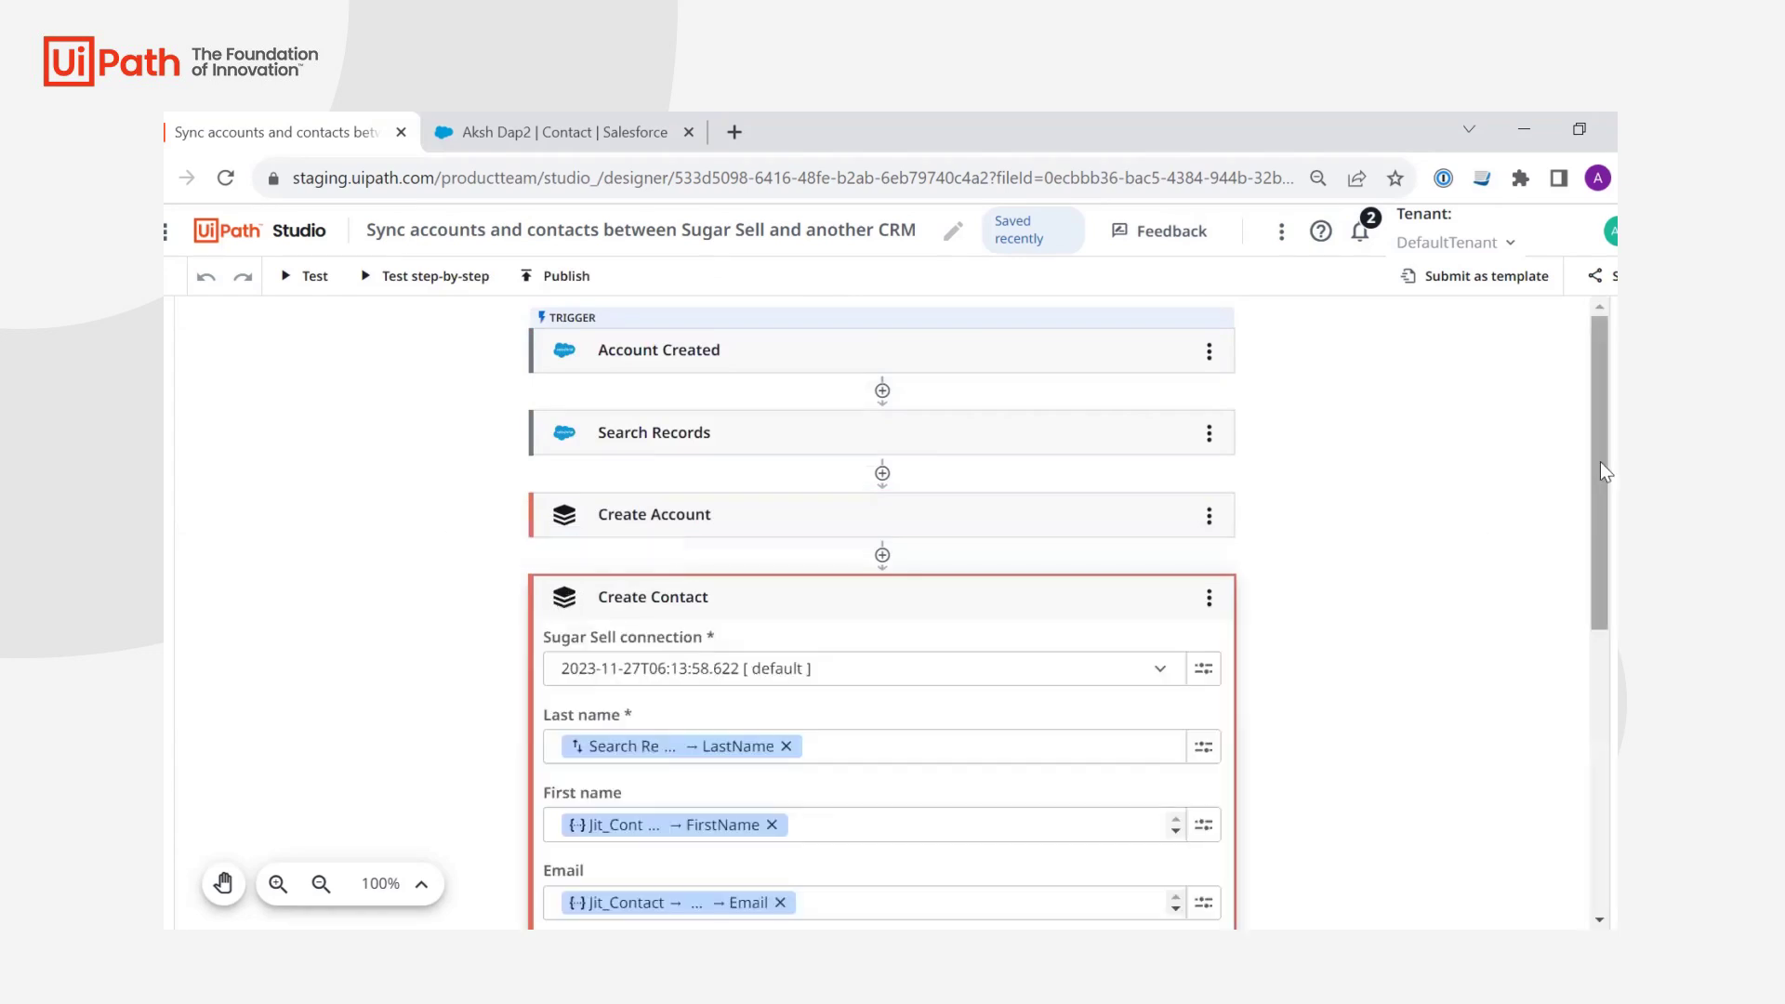
left_click_drag(1598, 481, 1599, 620)
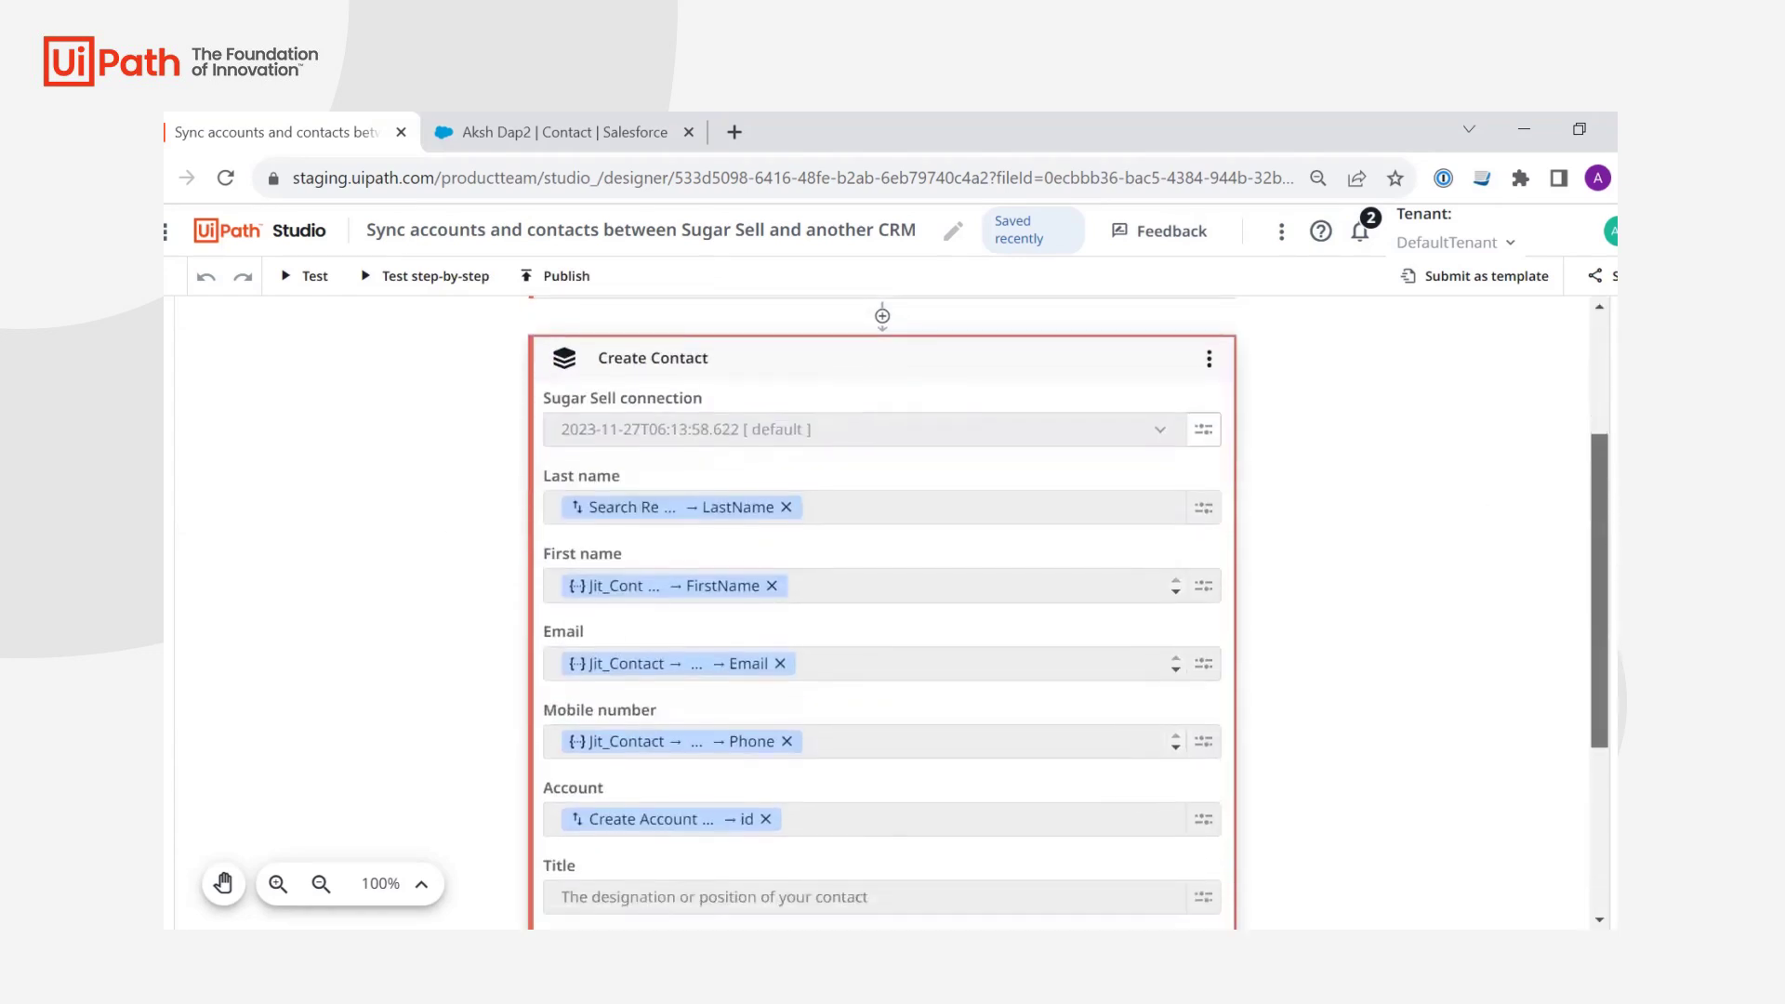
scroll(881, 613, "up", 3)
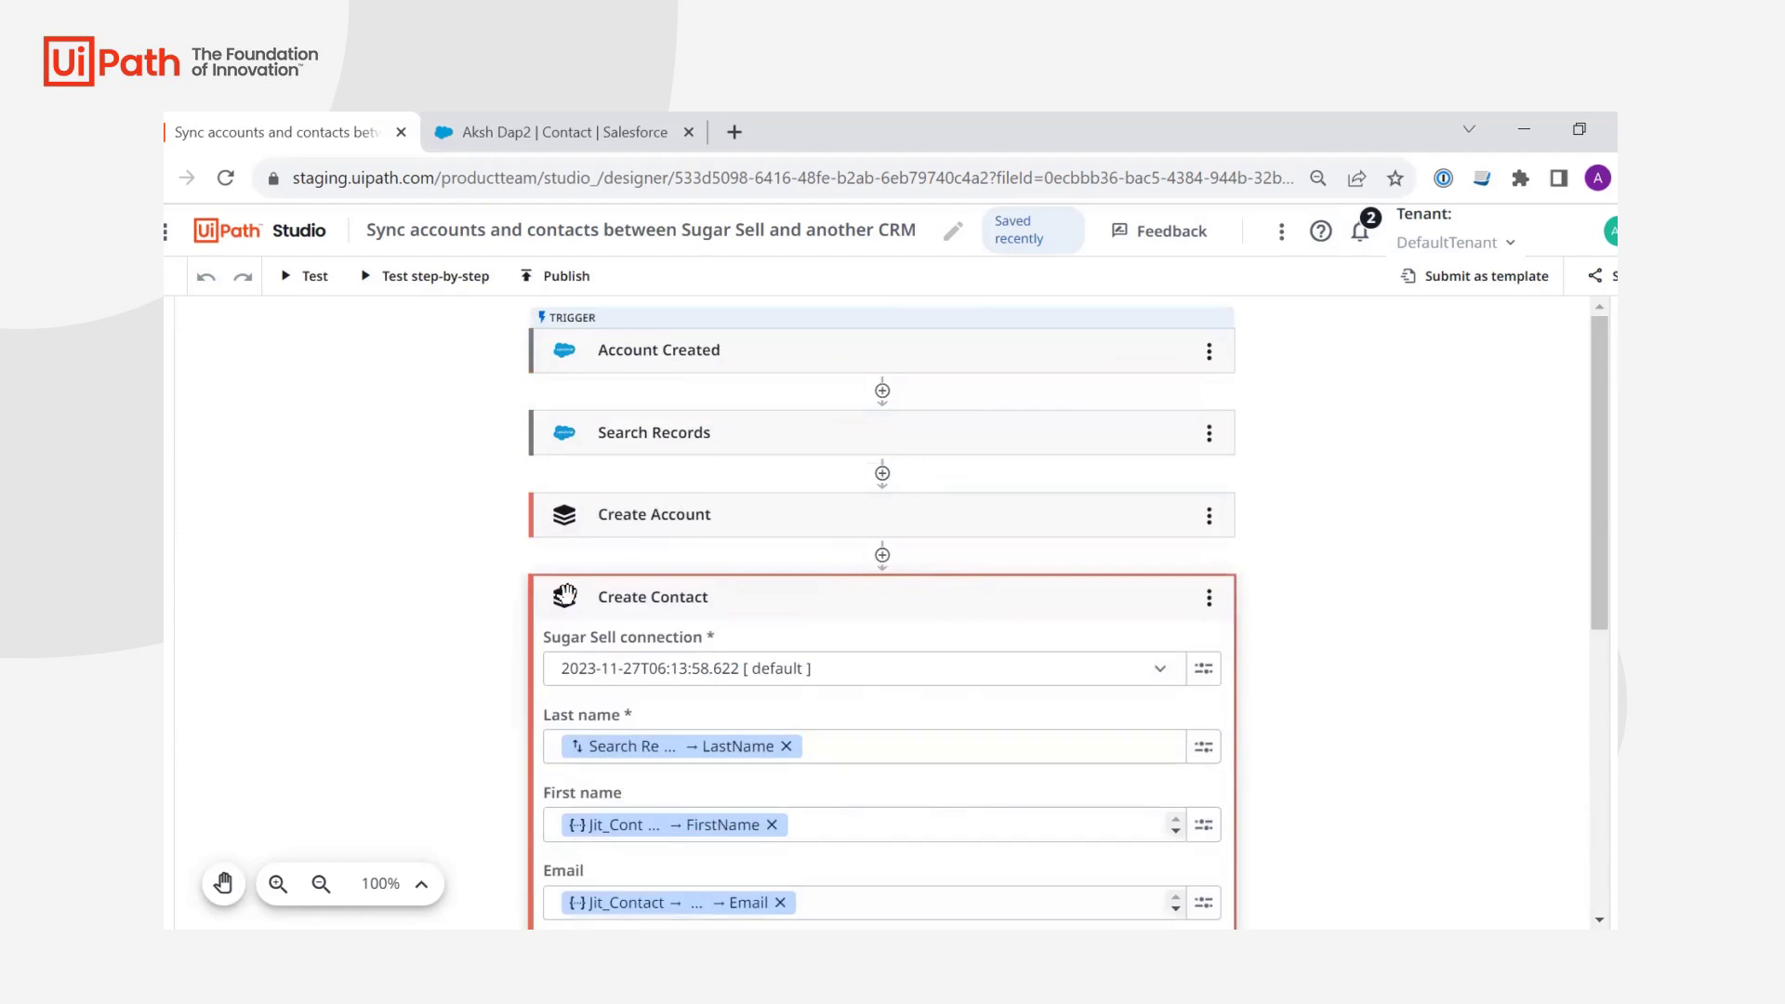
left_click(565, 595)
left_click(537, 119)
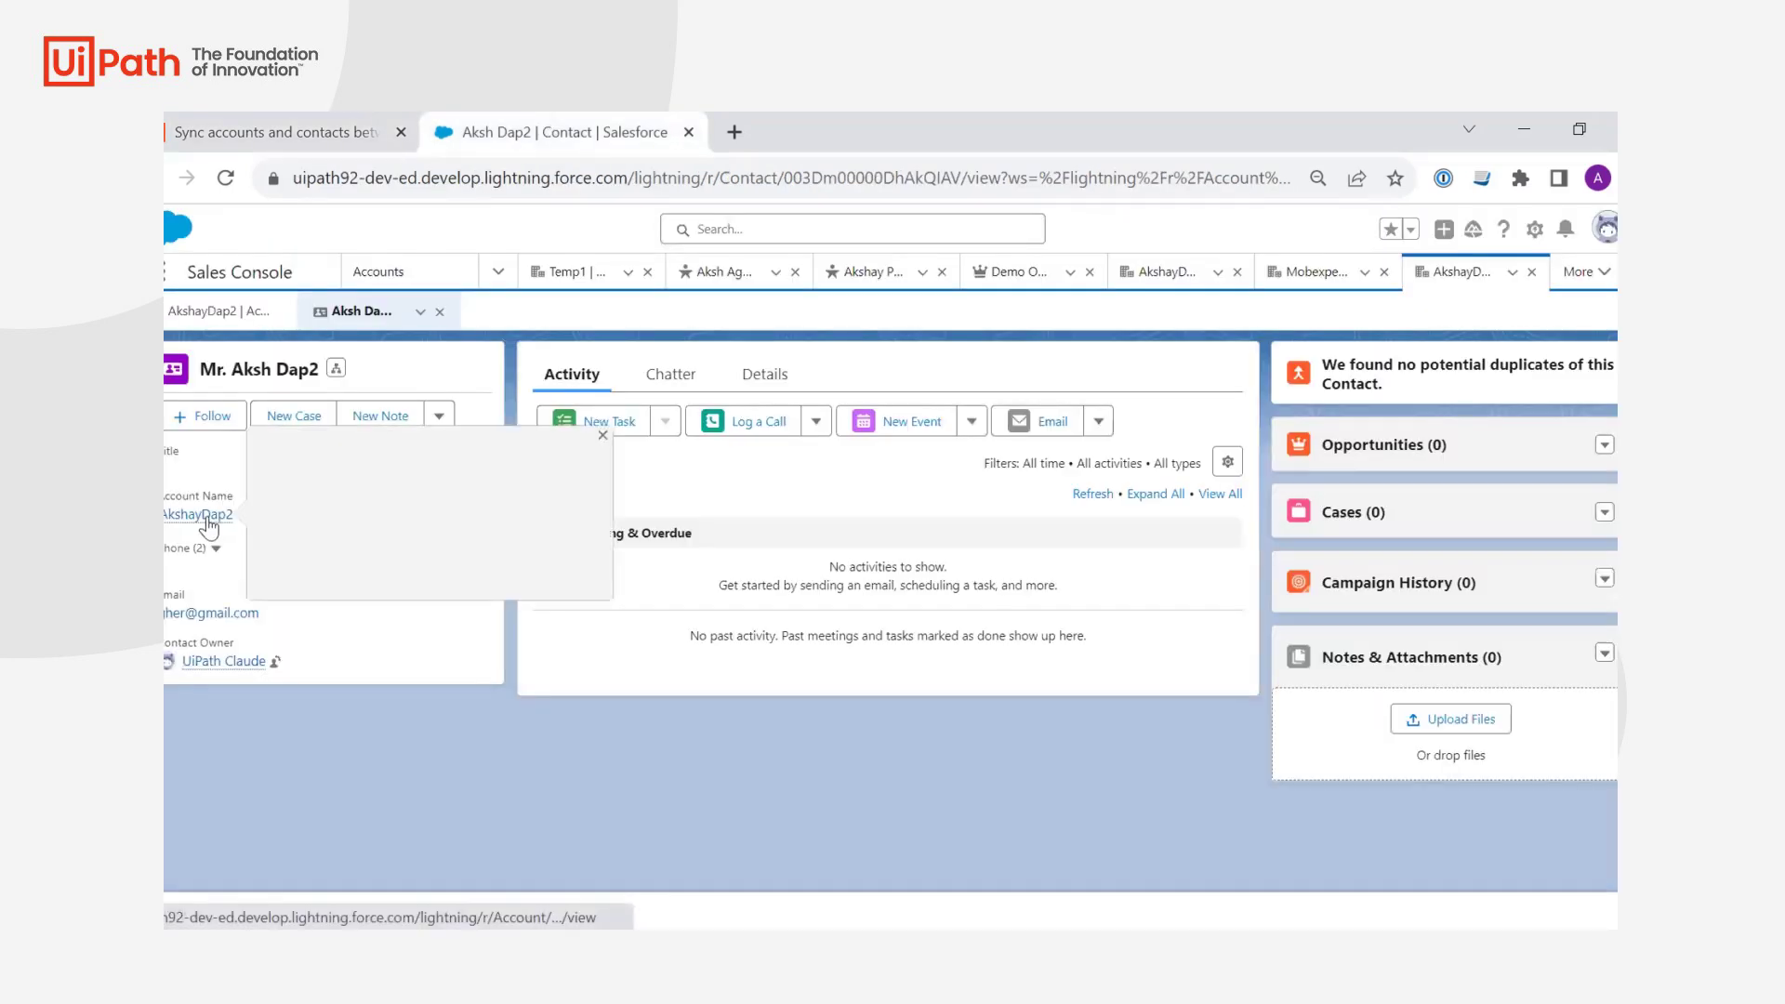
left_click(314, 118)
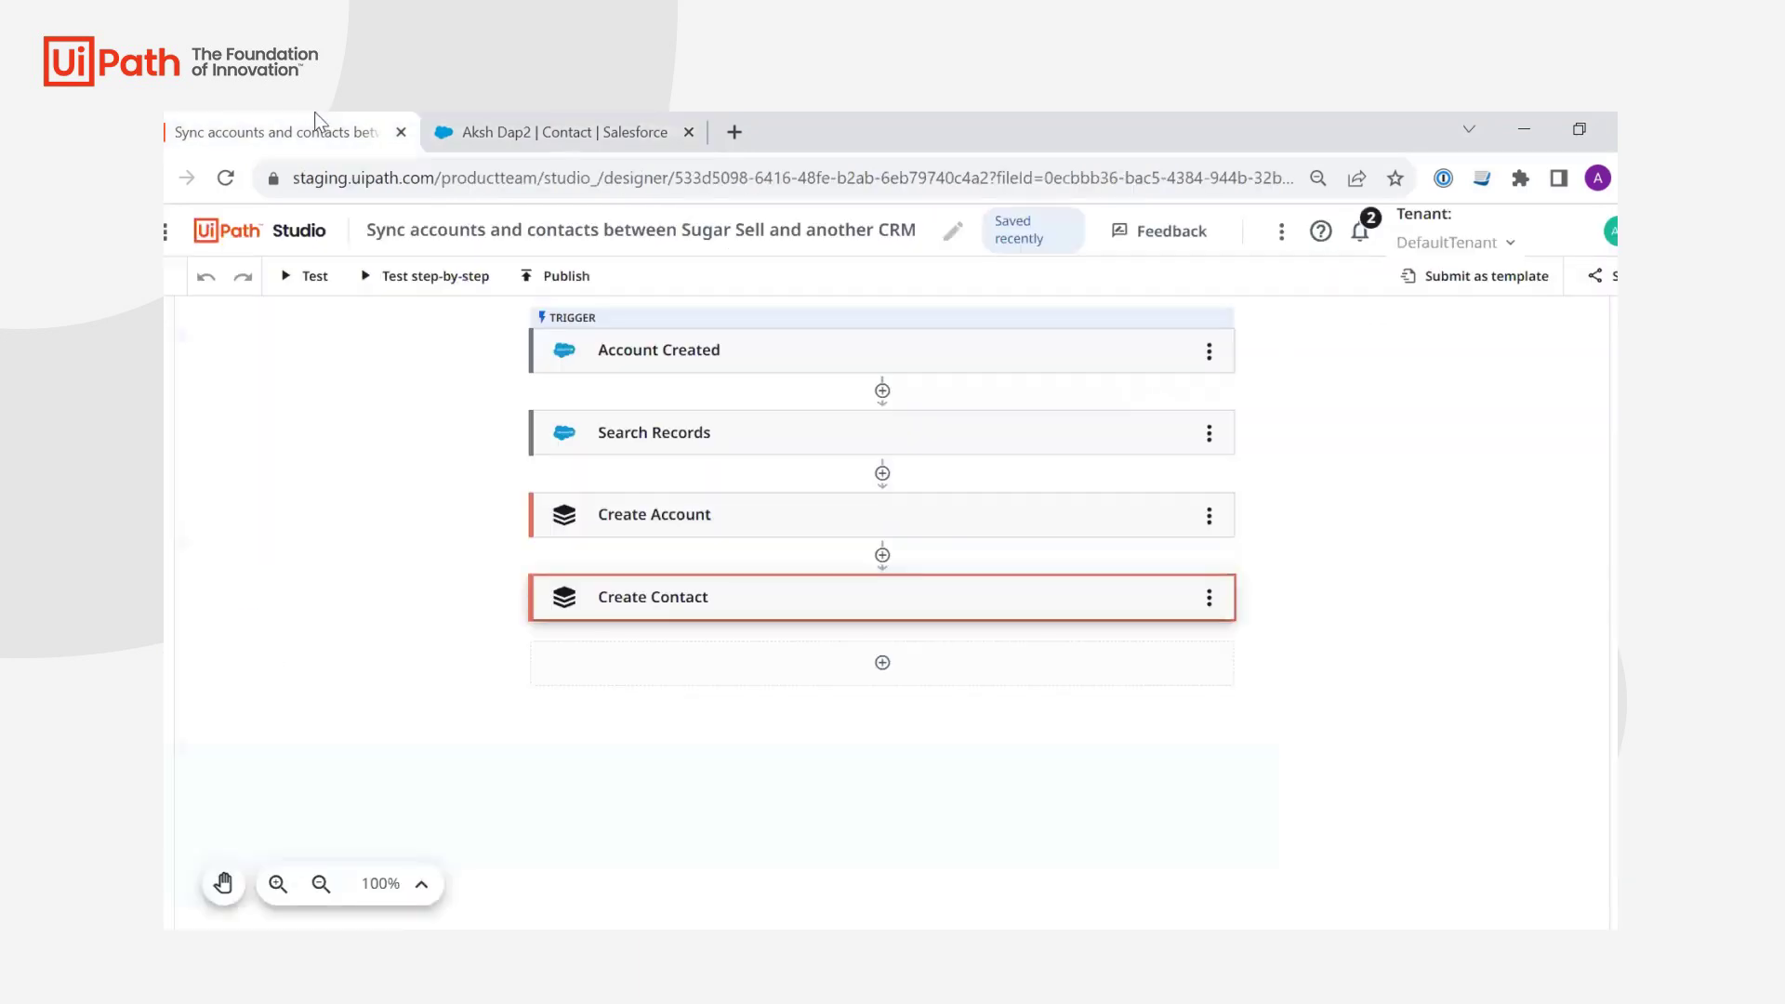
- Run the workflow in test mode and expand the failed Account Created trigger's settings
left_click(283, 275)
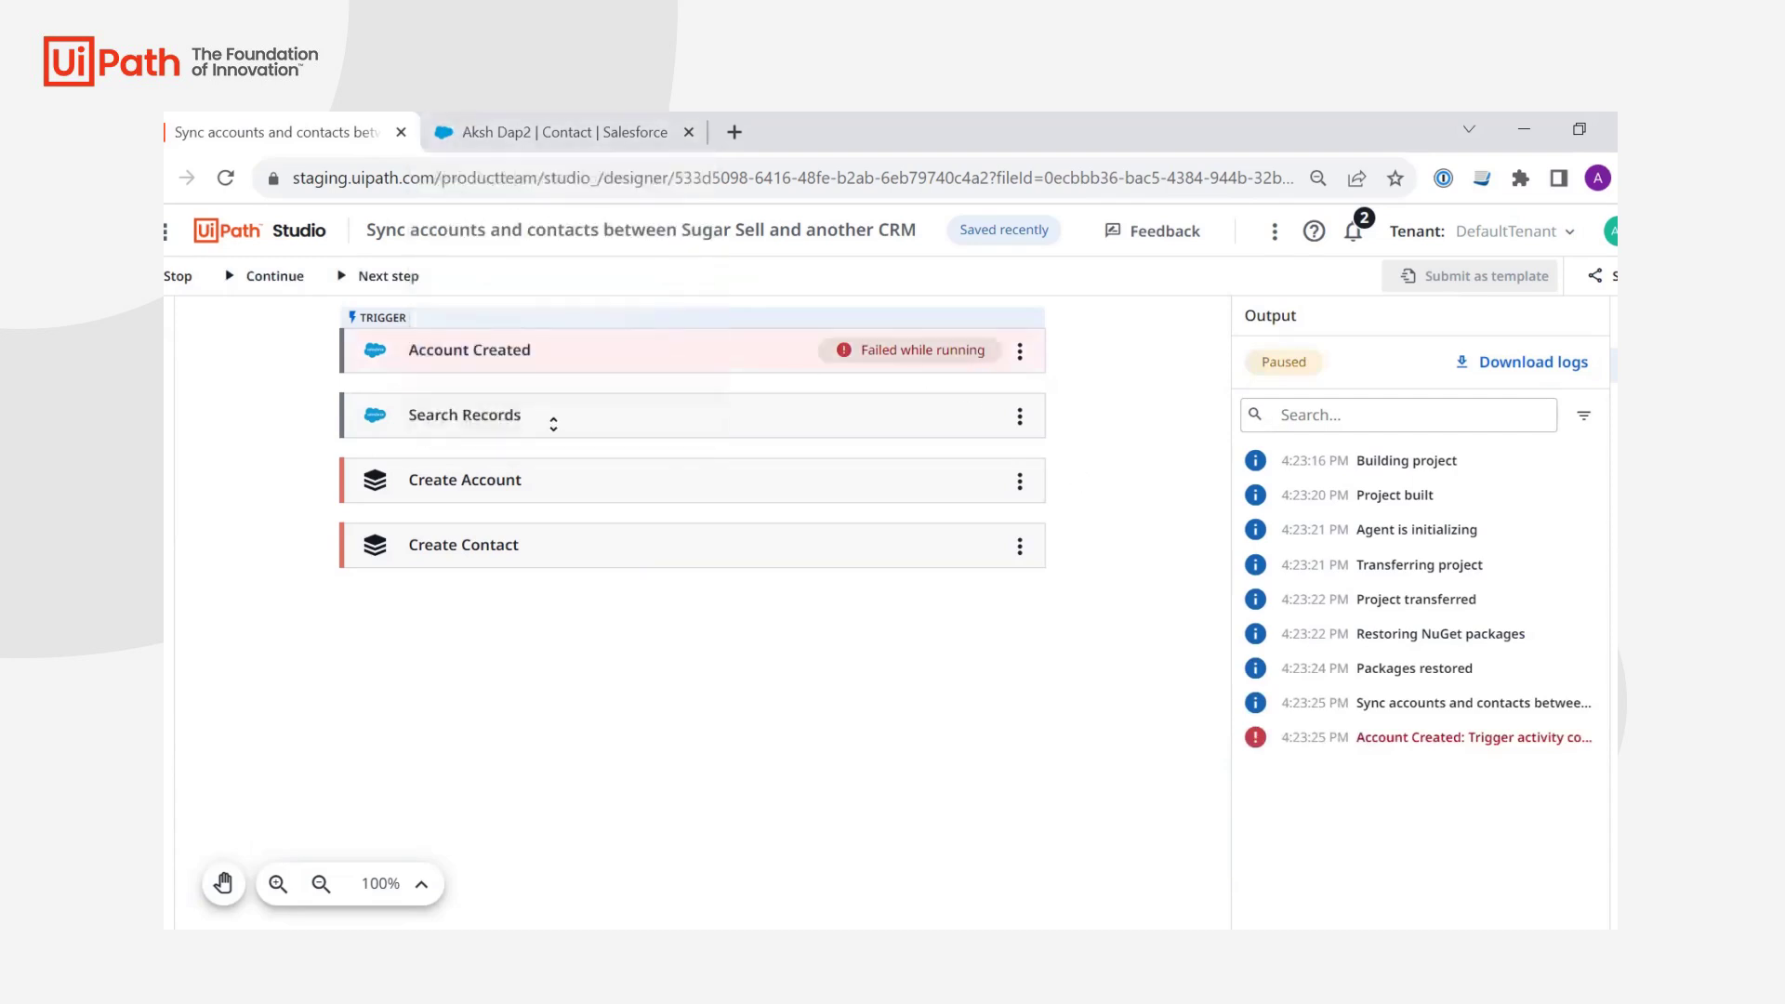
left_click(377, 360)
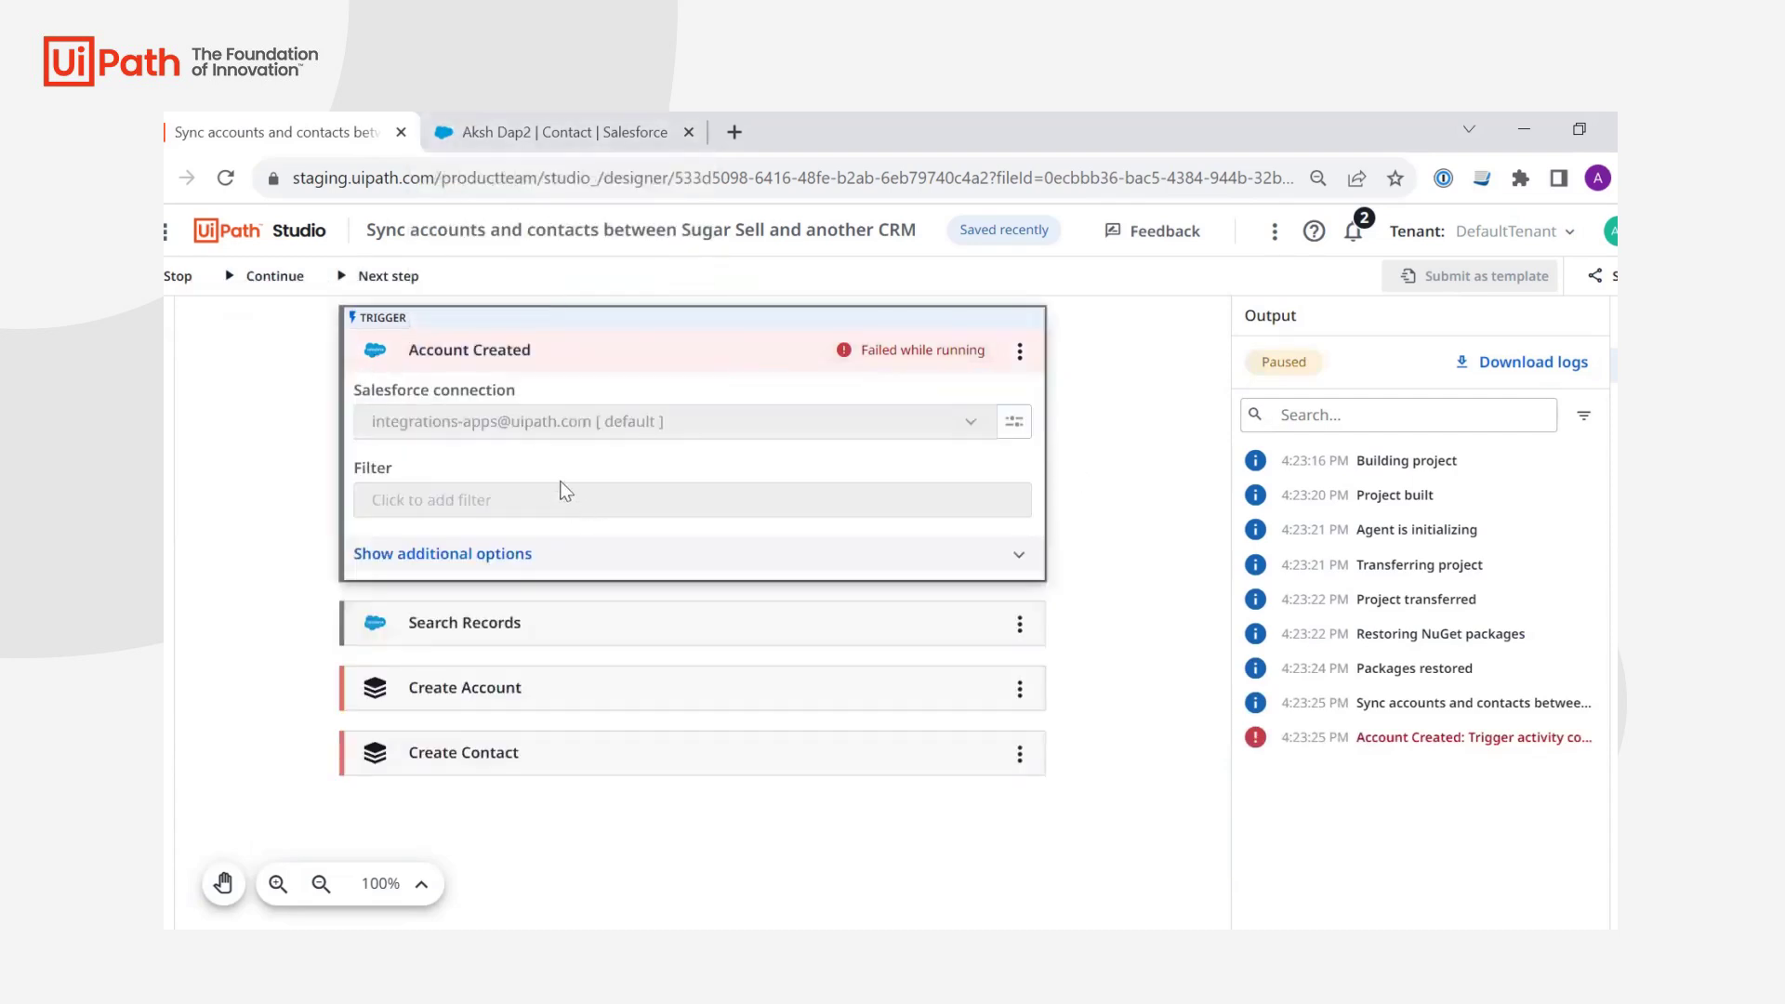
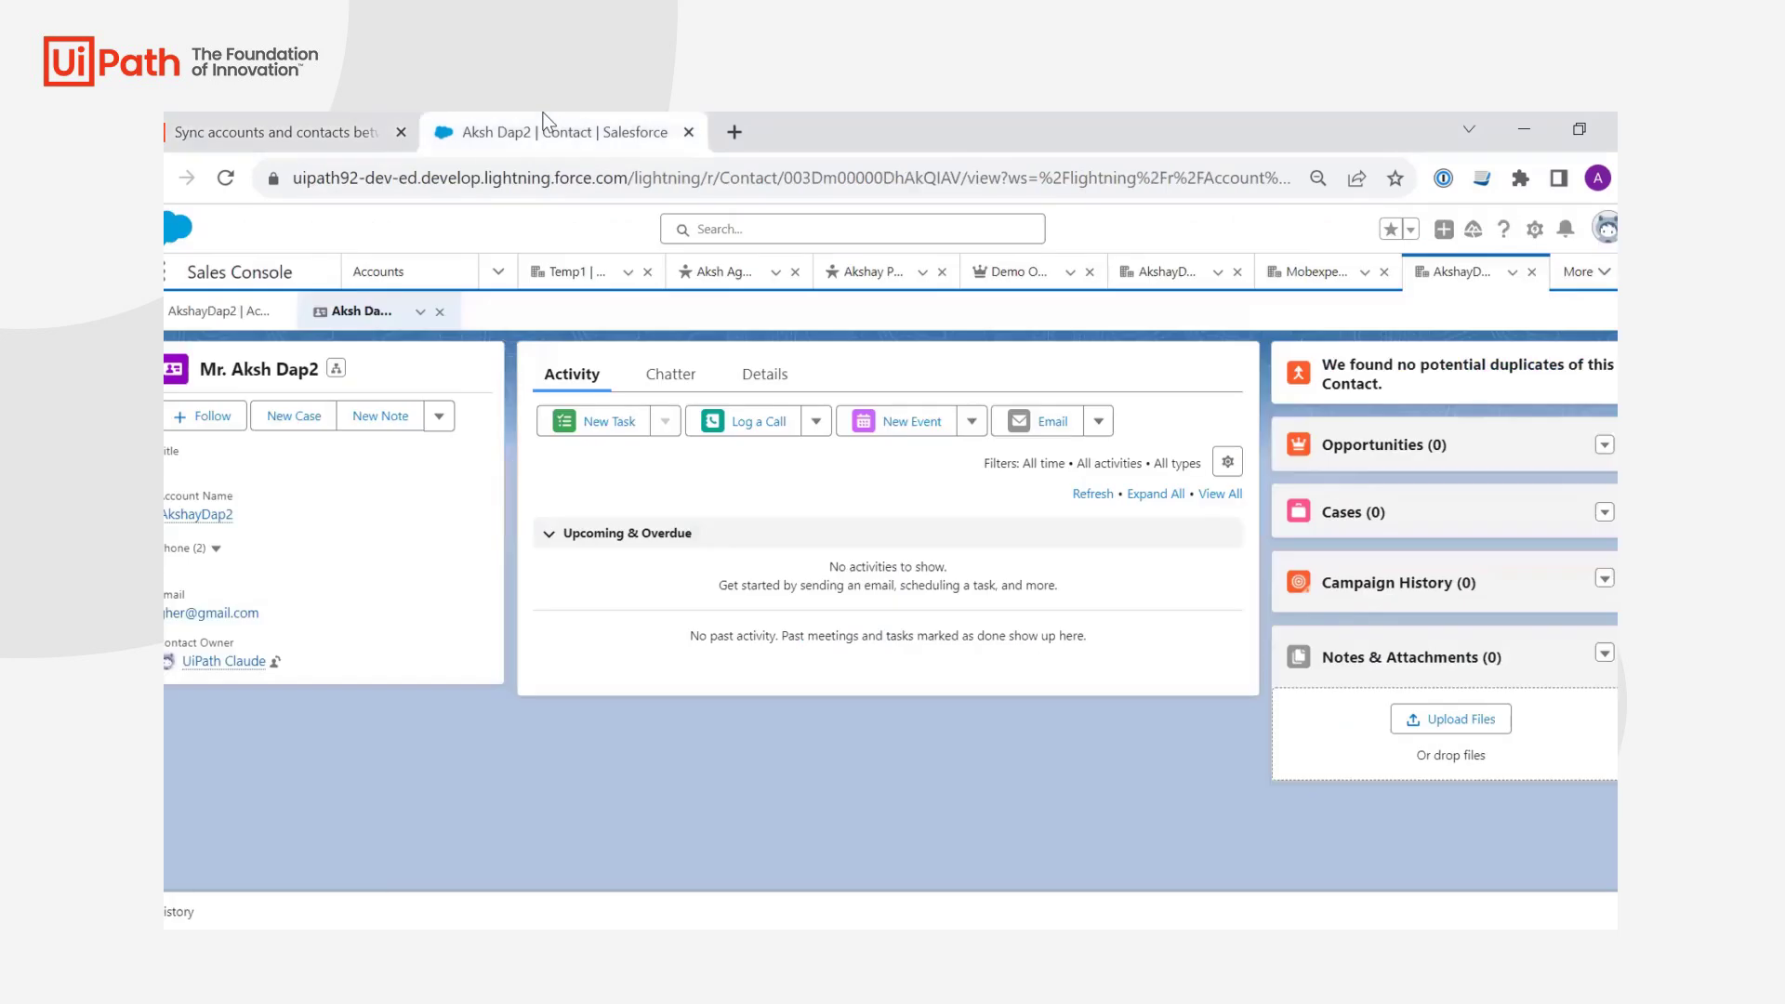
- Switch from the contact record to the Recently Viewed accounts list
left_click(416, 282)
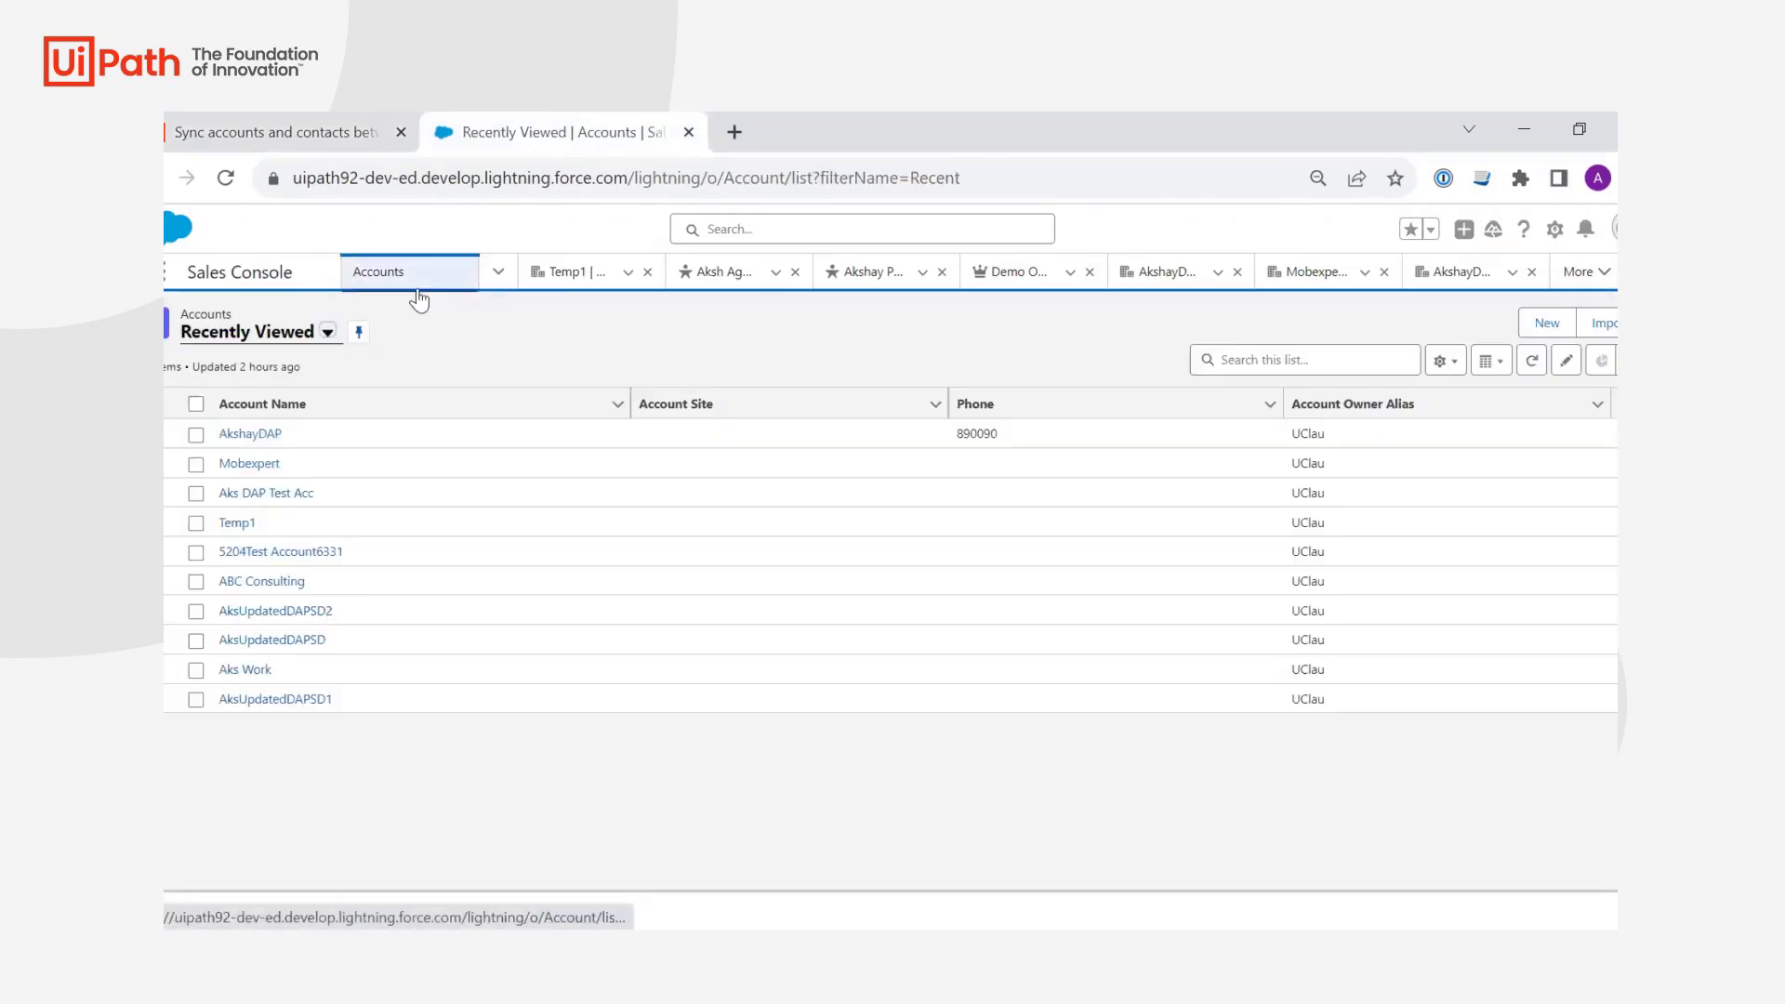
- Create a new account from the Accounts list and select its Account Name field
left_click(1545, 324)
left_click(658, 539)
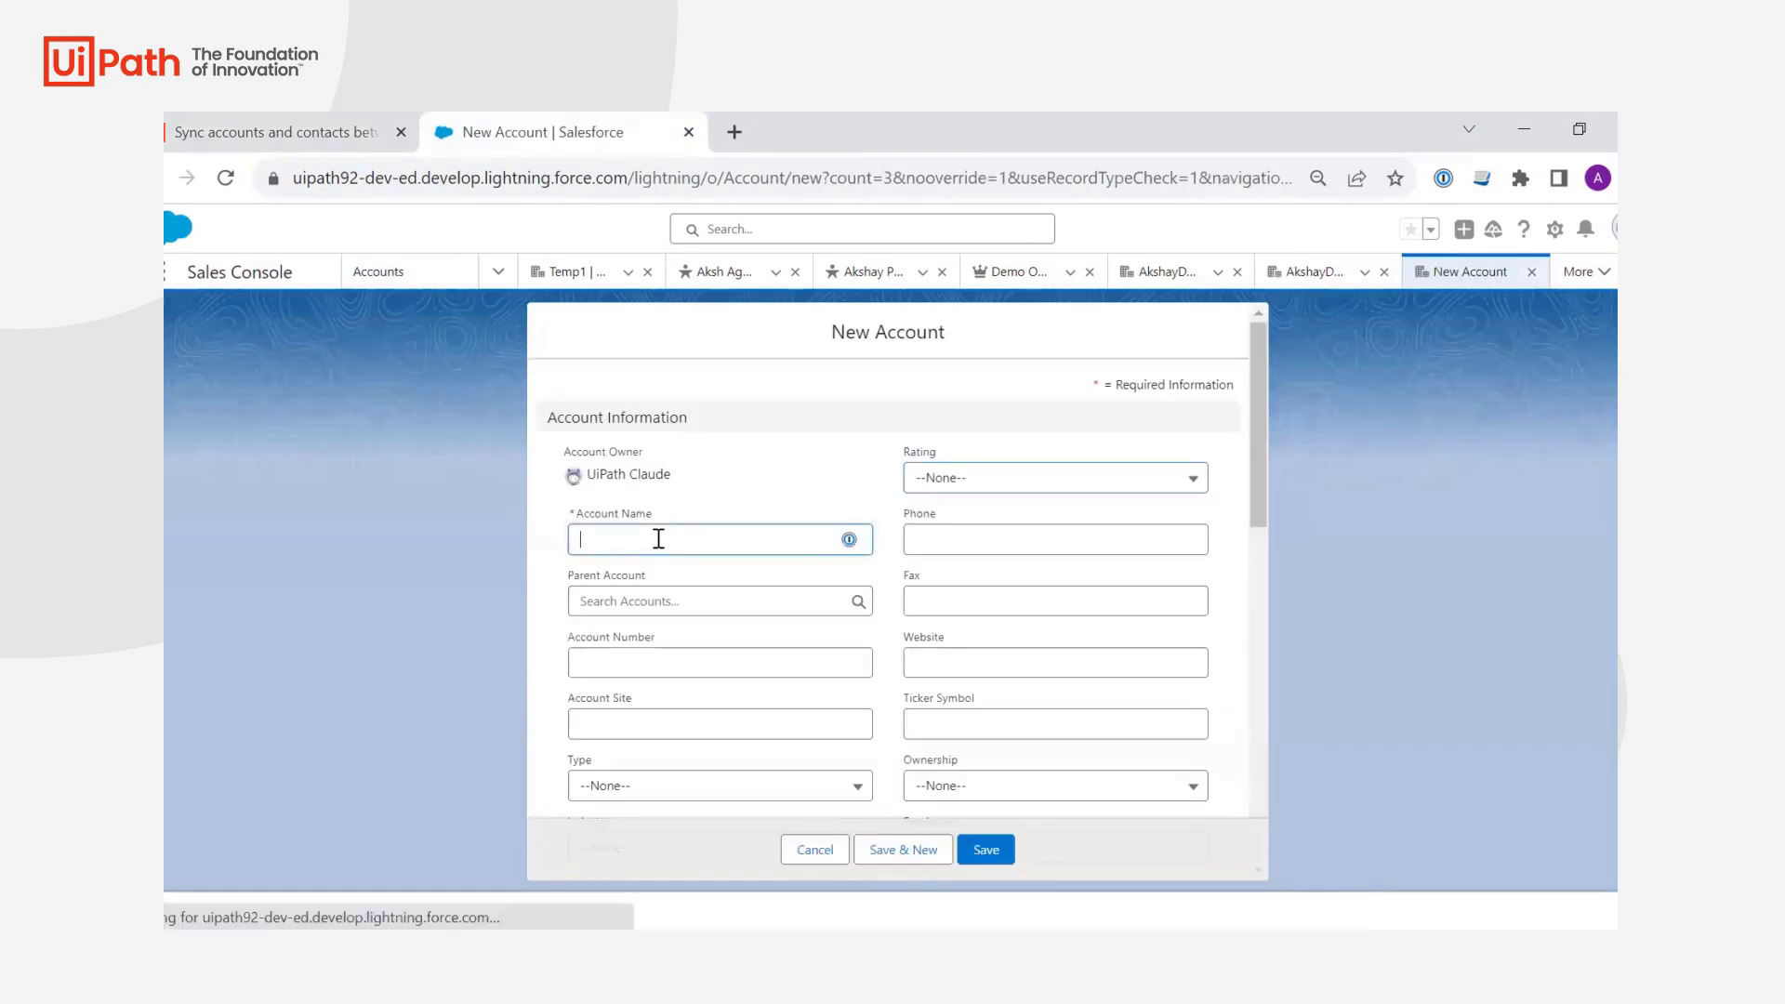
type("AksD")
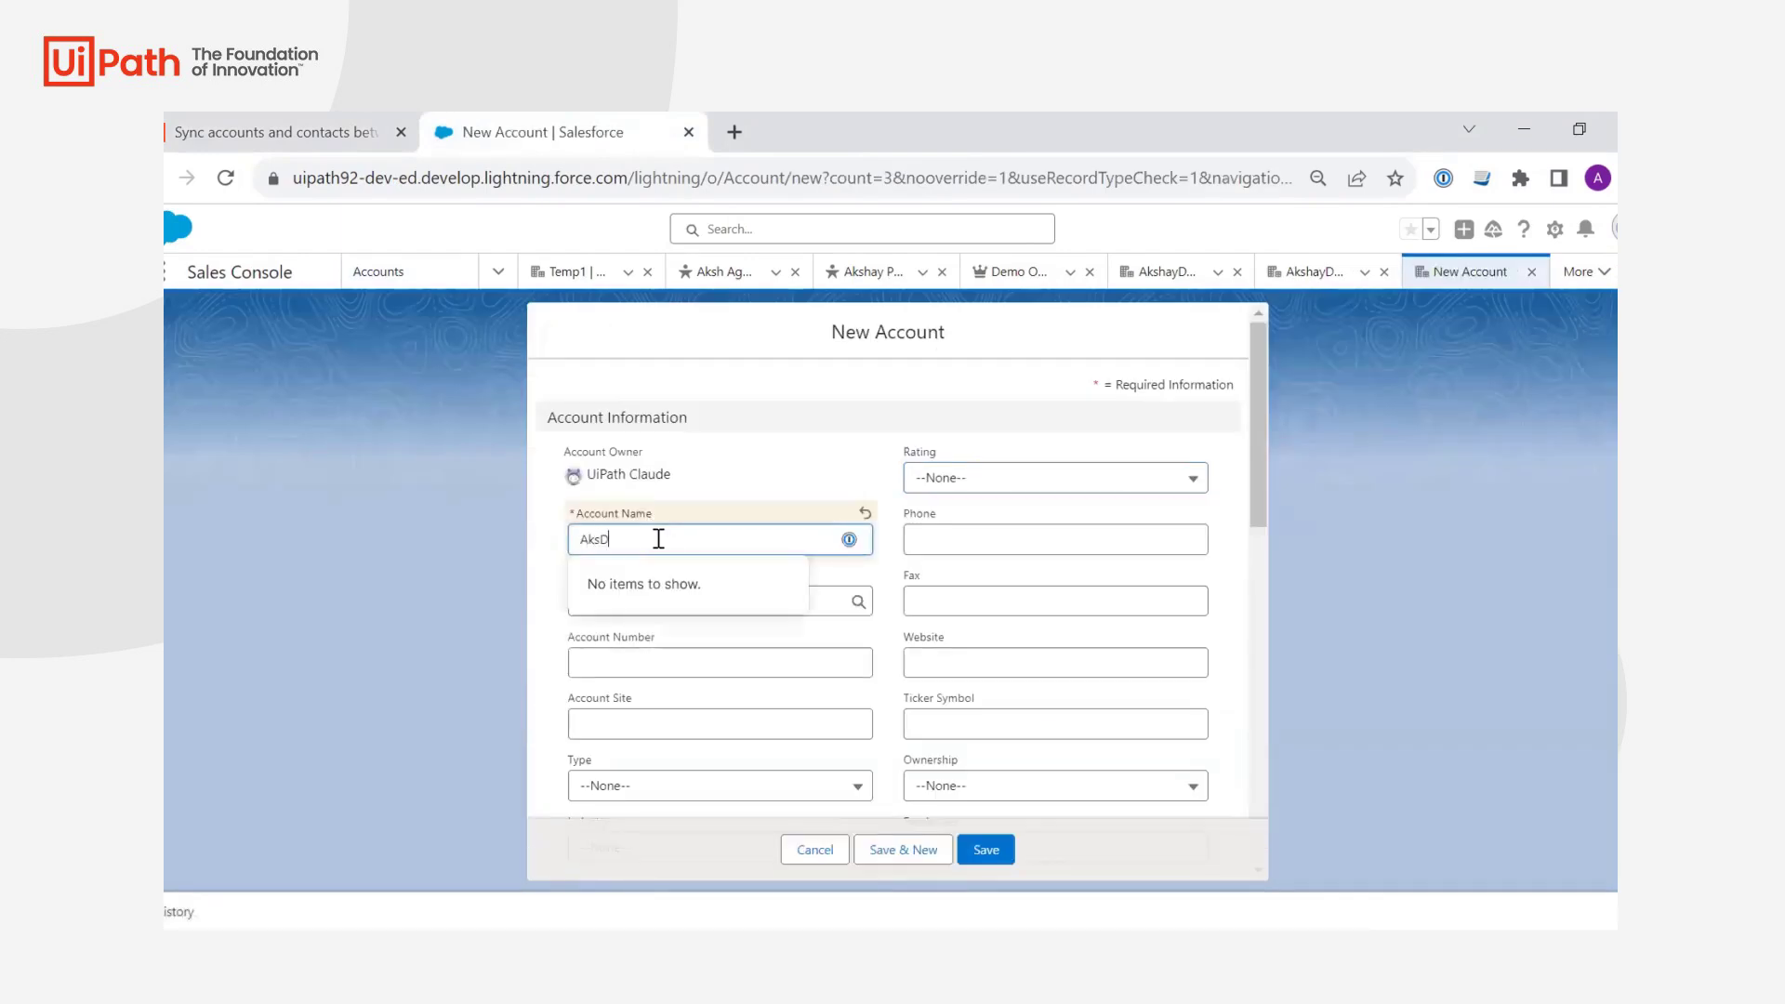
type("apPart2")
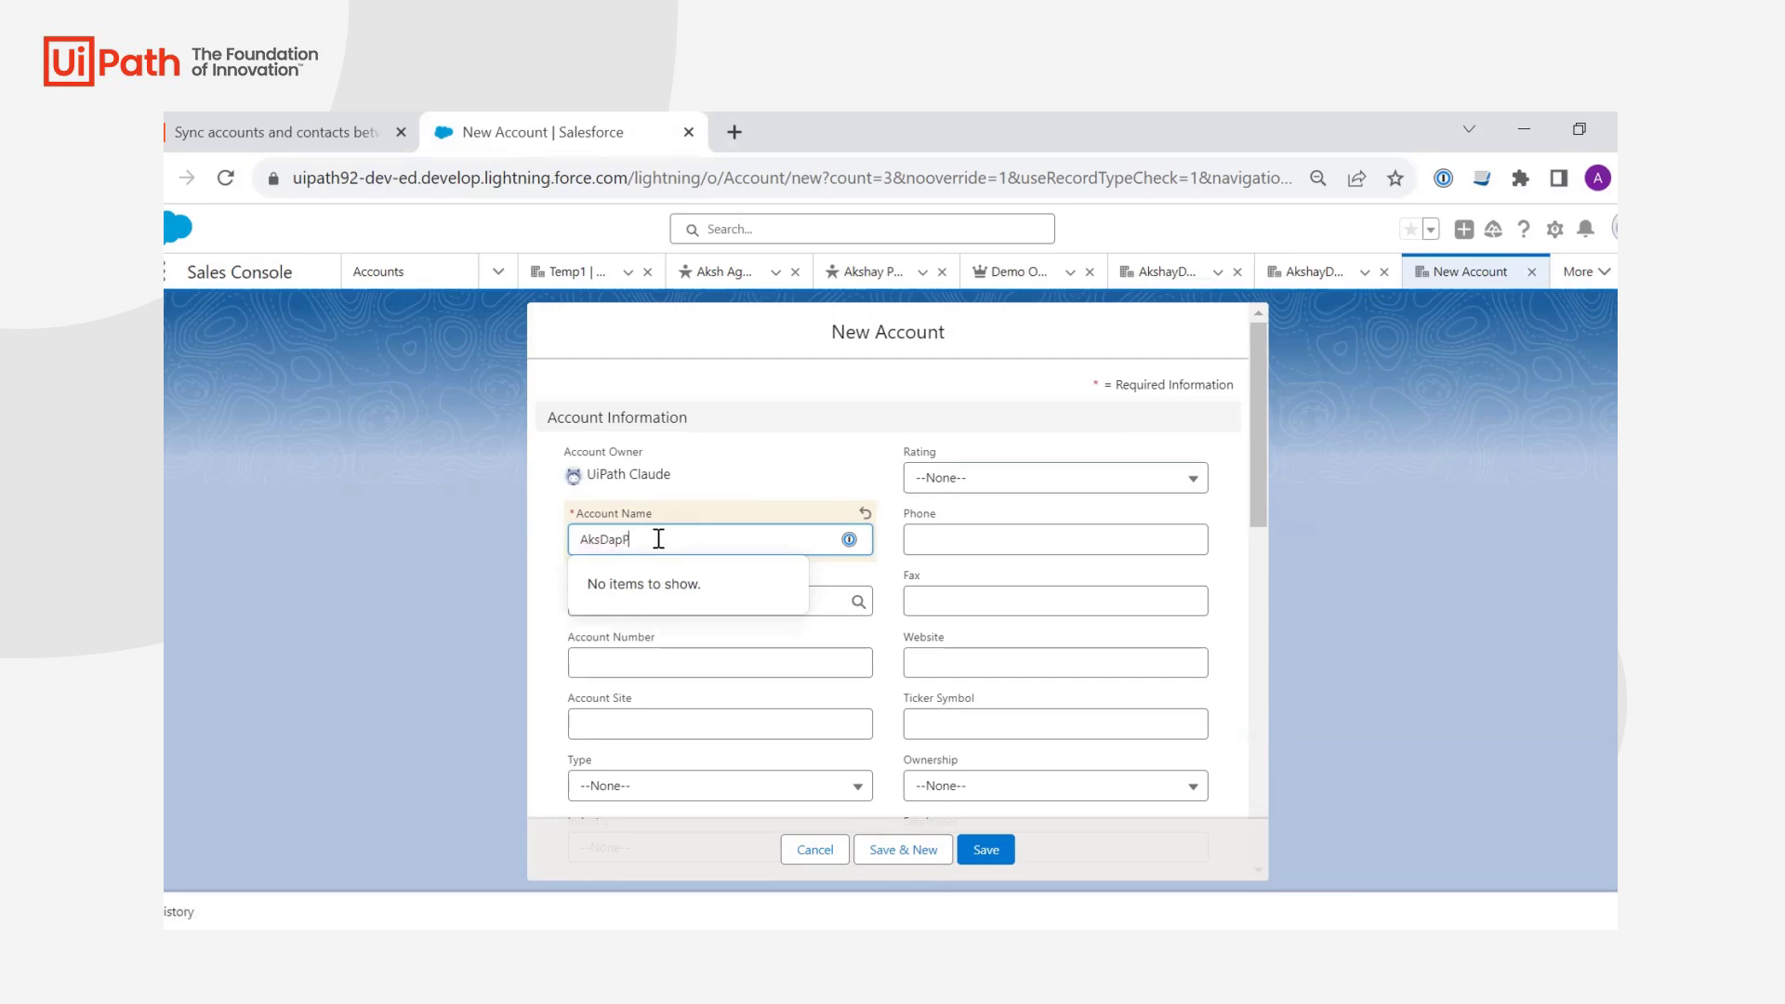
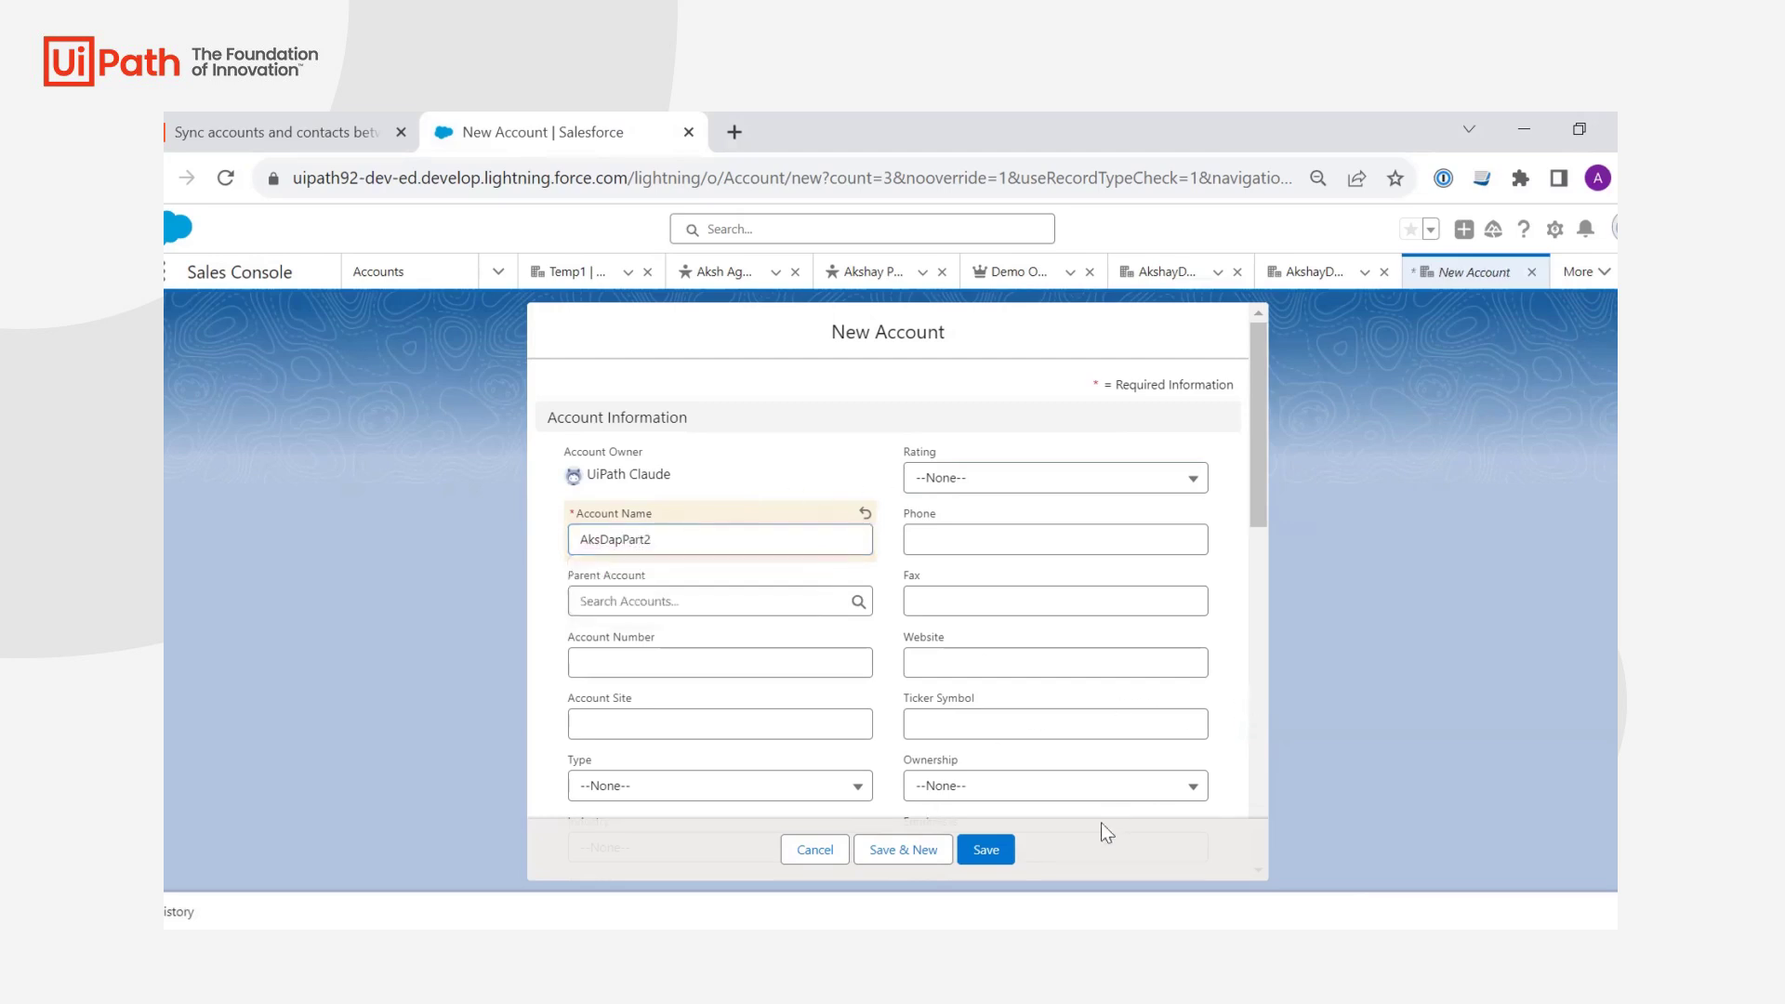
- Save the new account AksDapPart2 from the New Account form
left_click(978, 856)
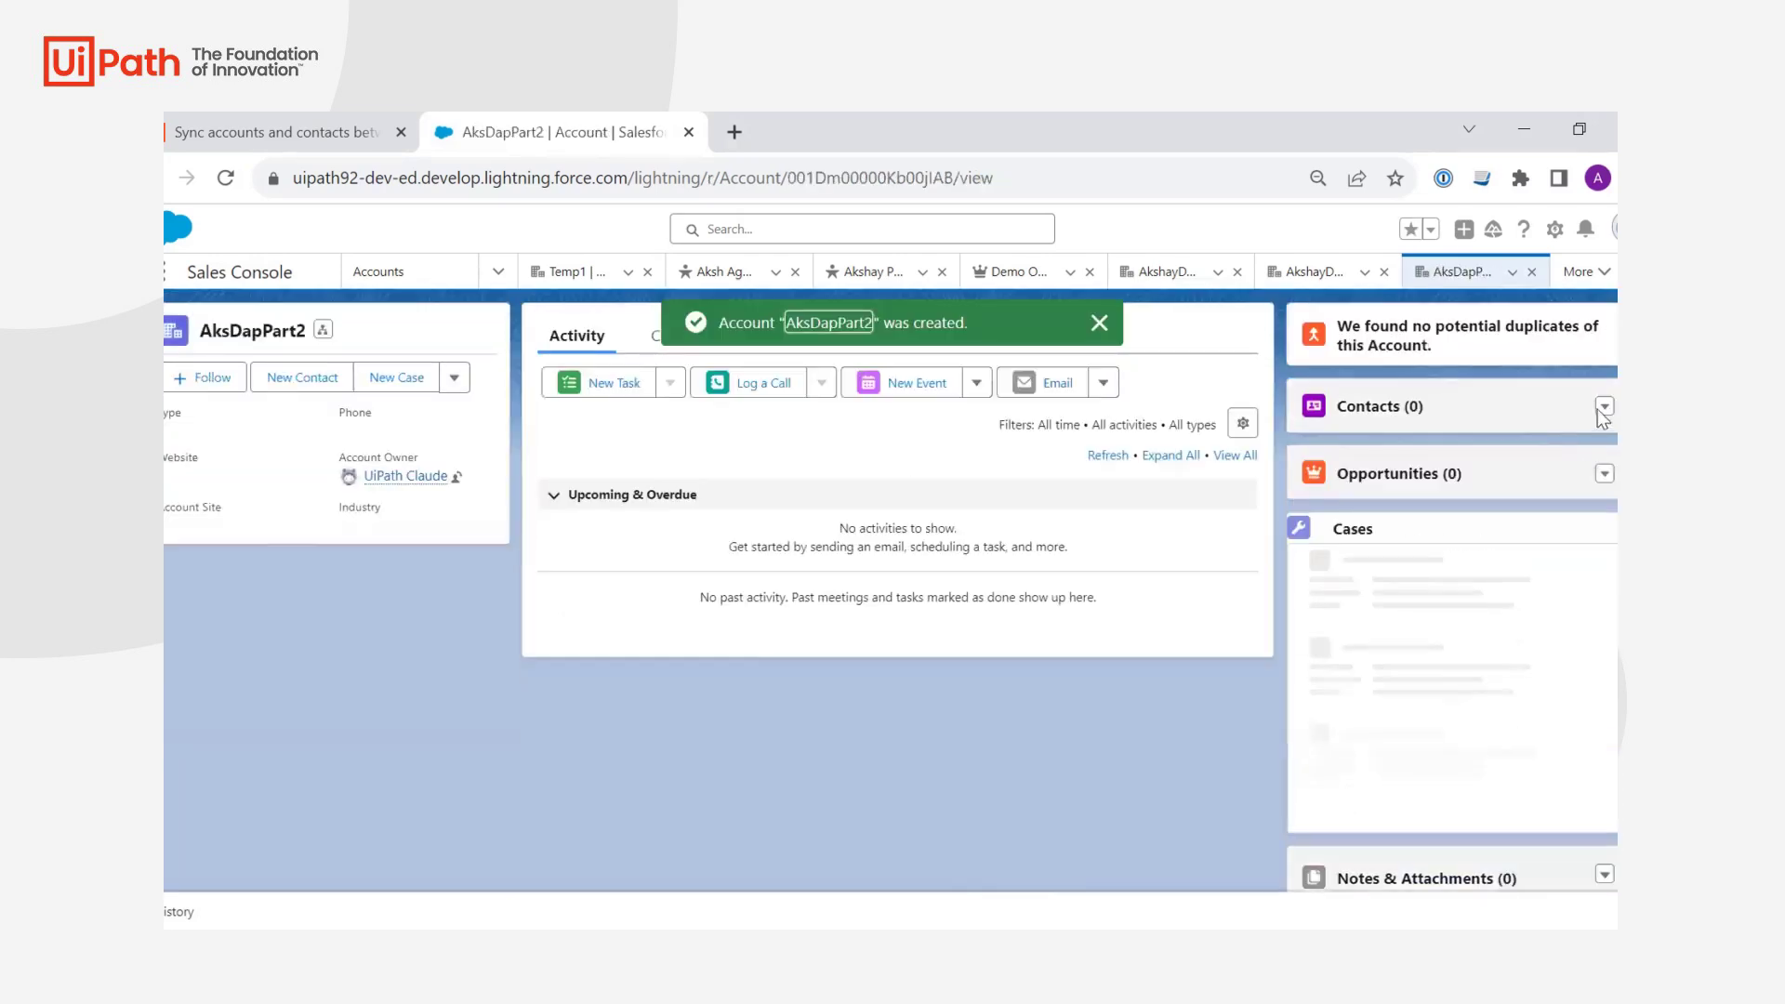
- Start a new contact for the AksDapPart2 account with salutation Mr
left_click(1603, 406)
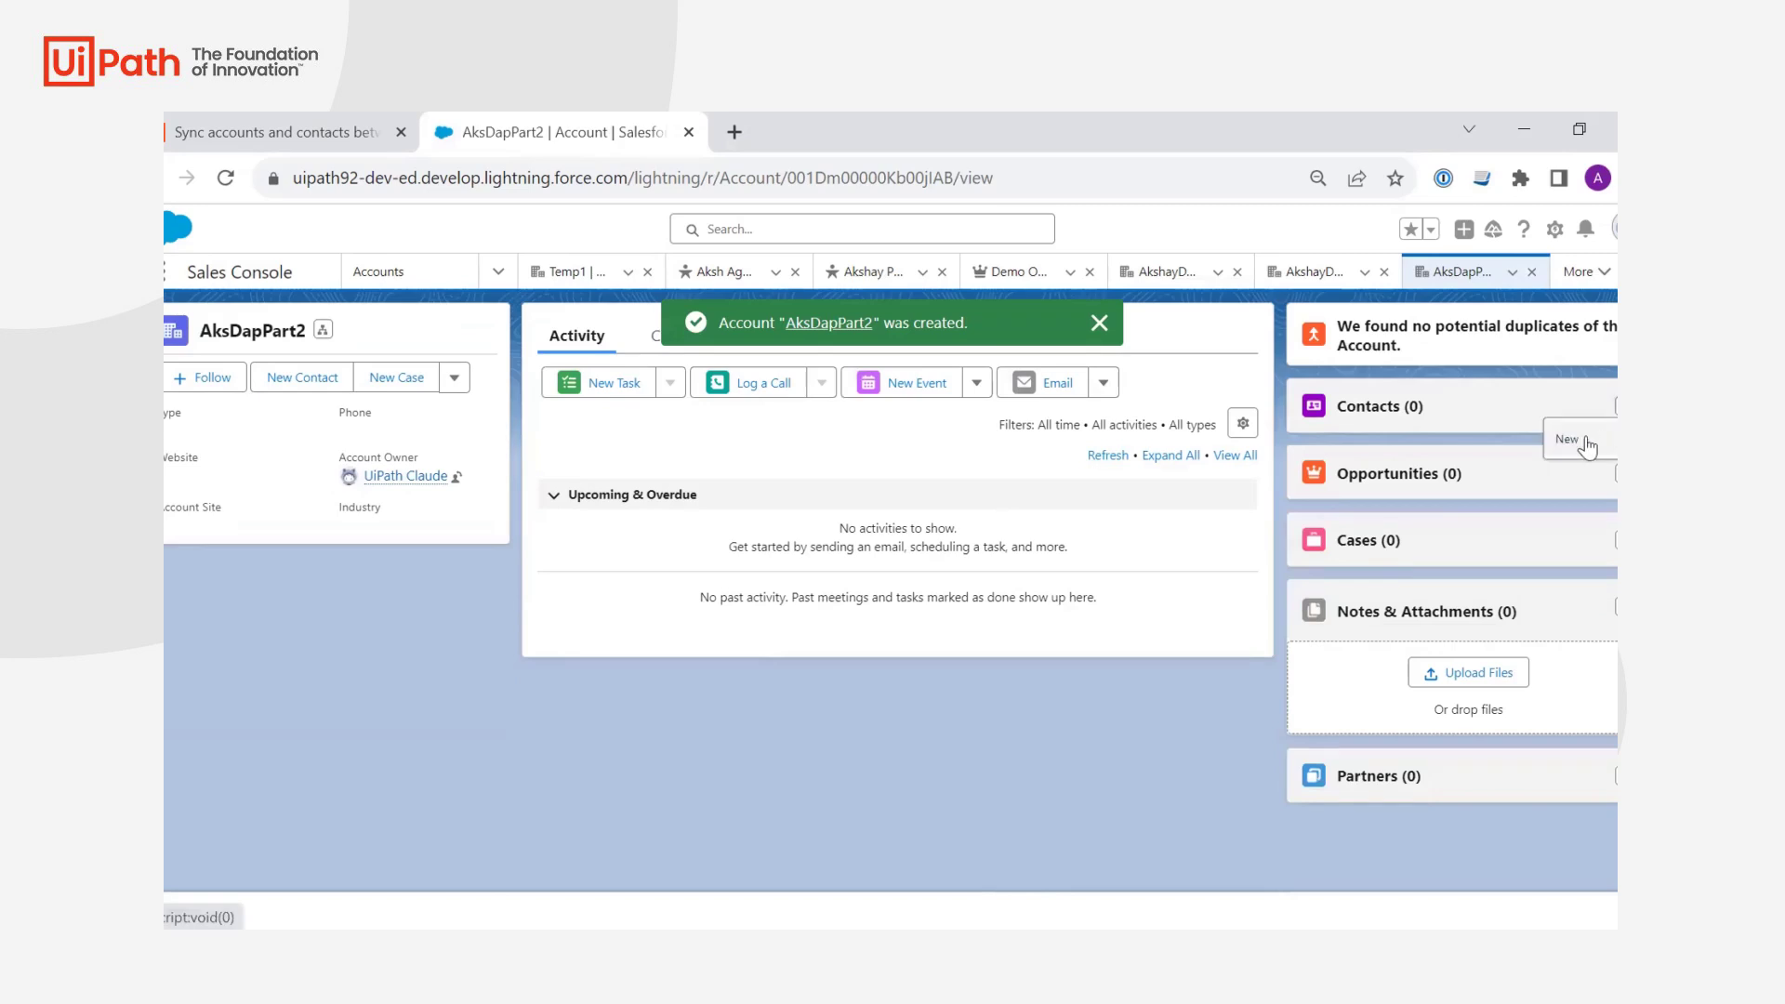
left_click(1570, 439)
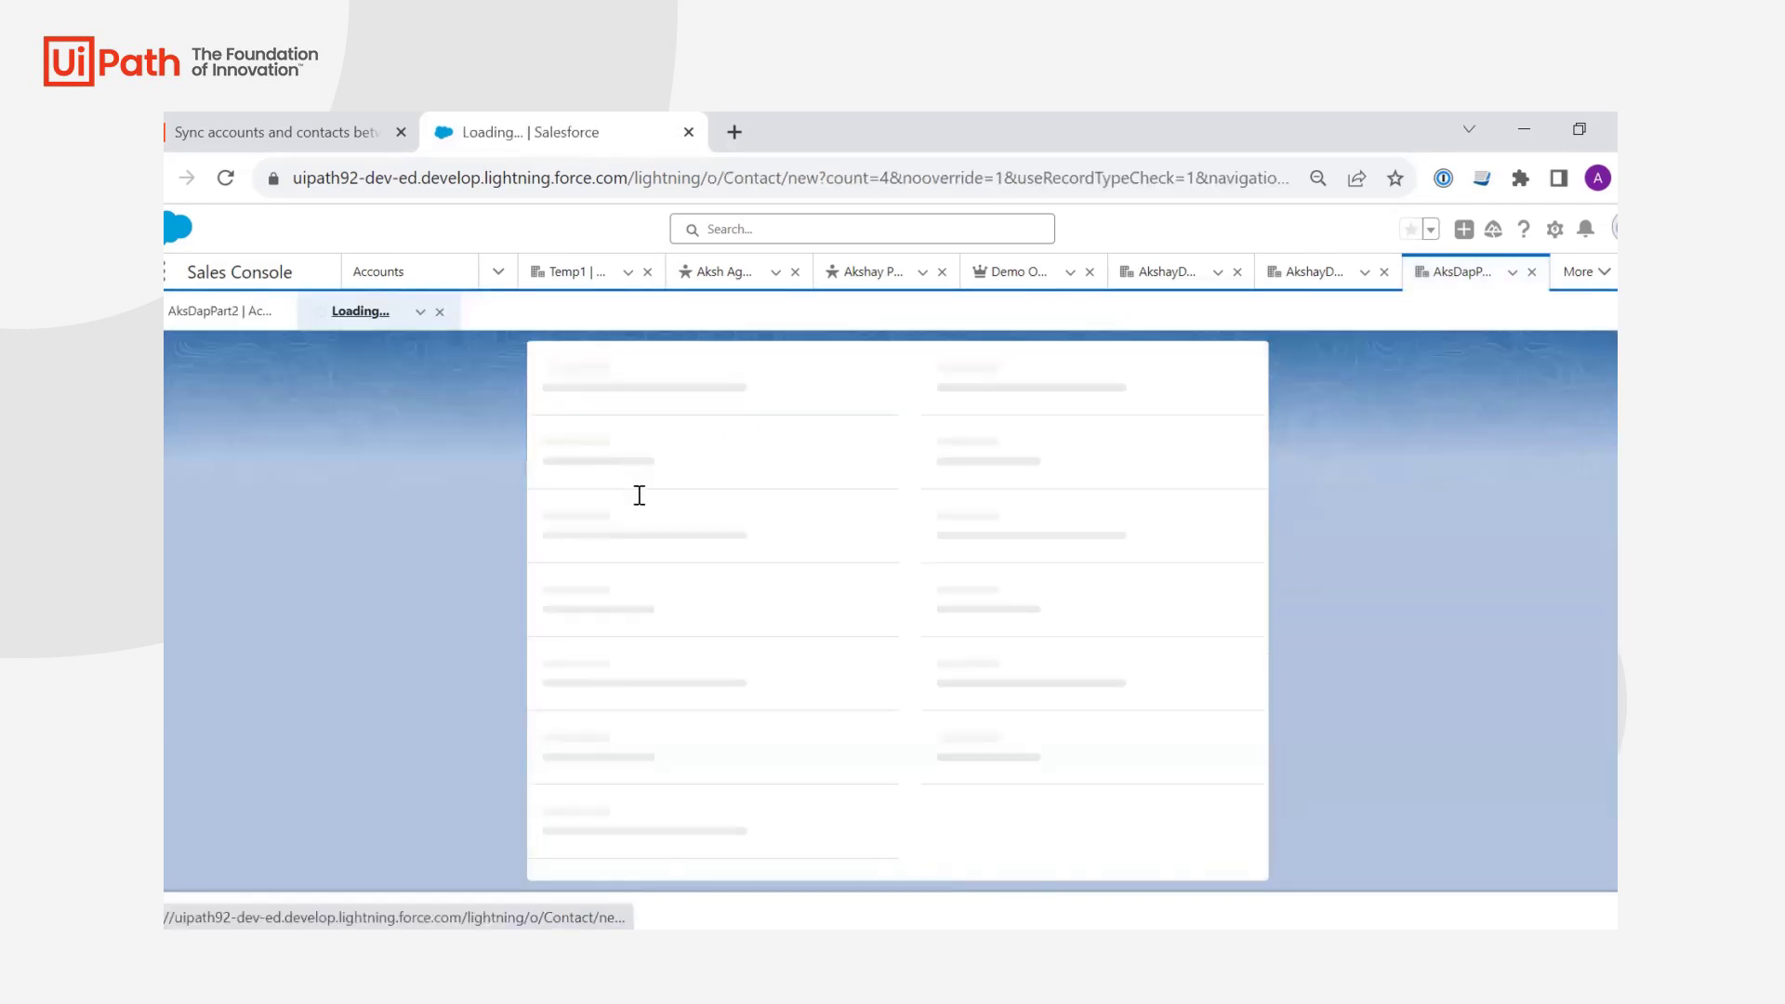
left_click(678, 607)
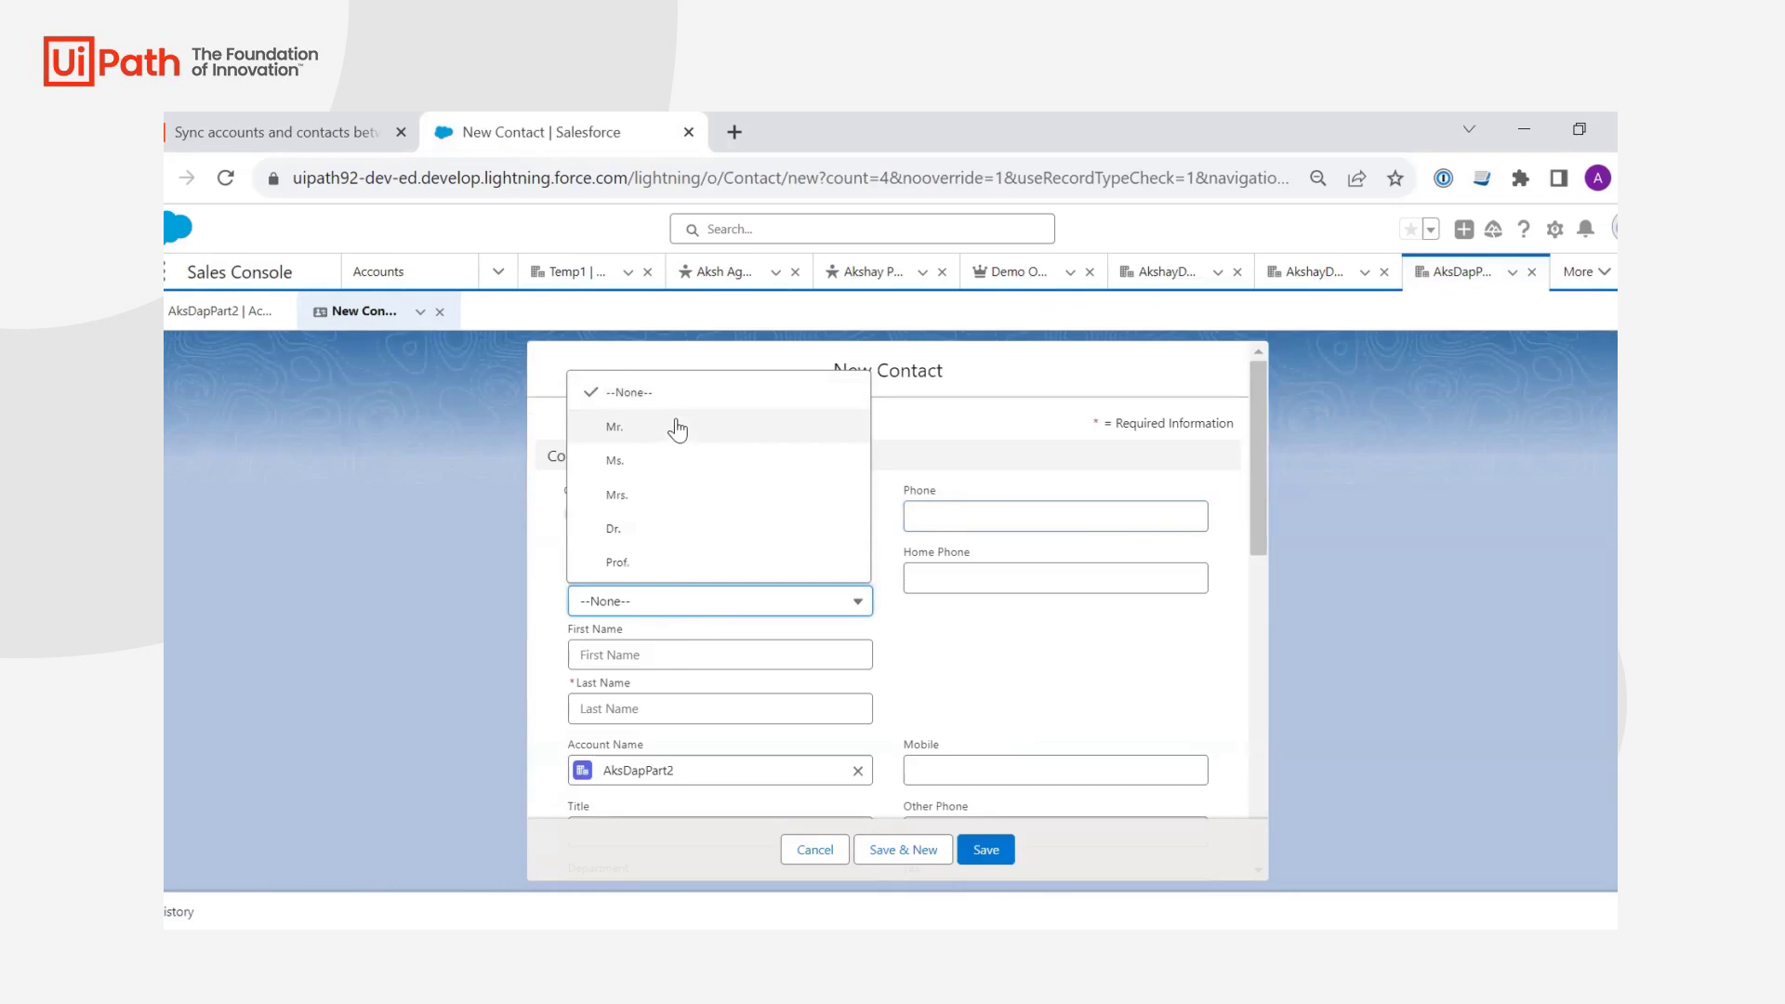
left_click(673, 431)
- Enter first name Aks, last name DapPart2Contact and an email, then save the contact
left_click(668, 649)
type("A")
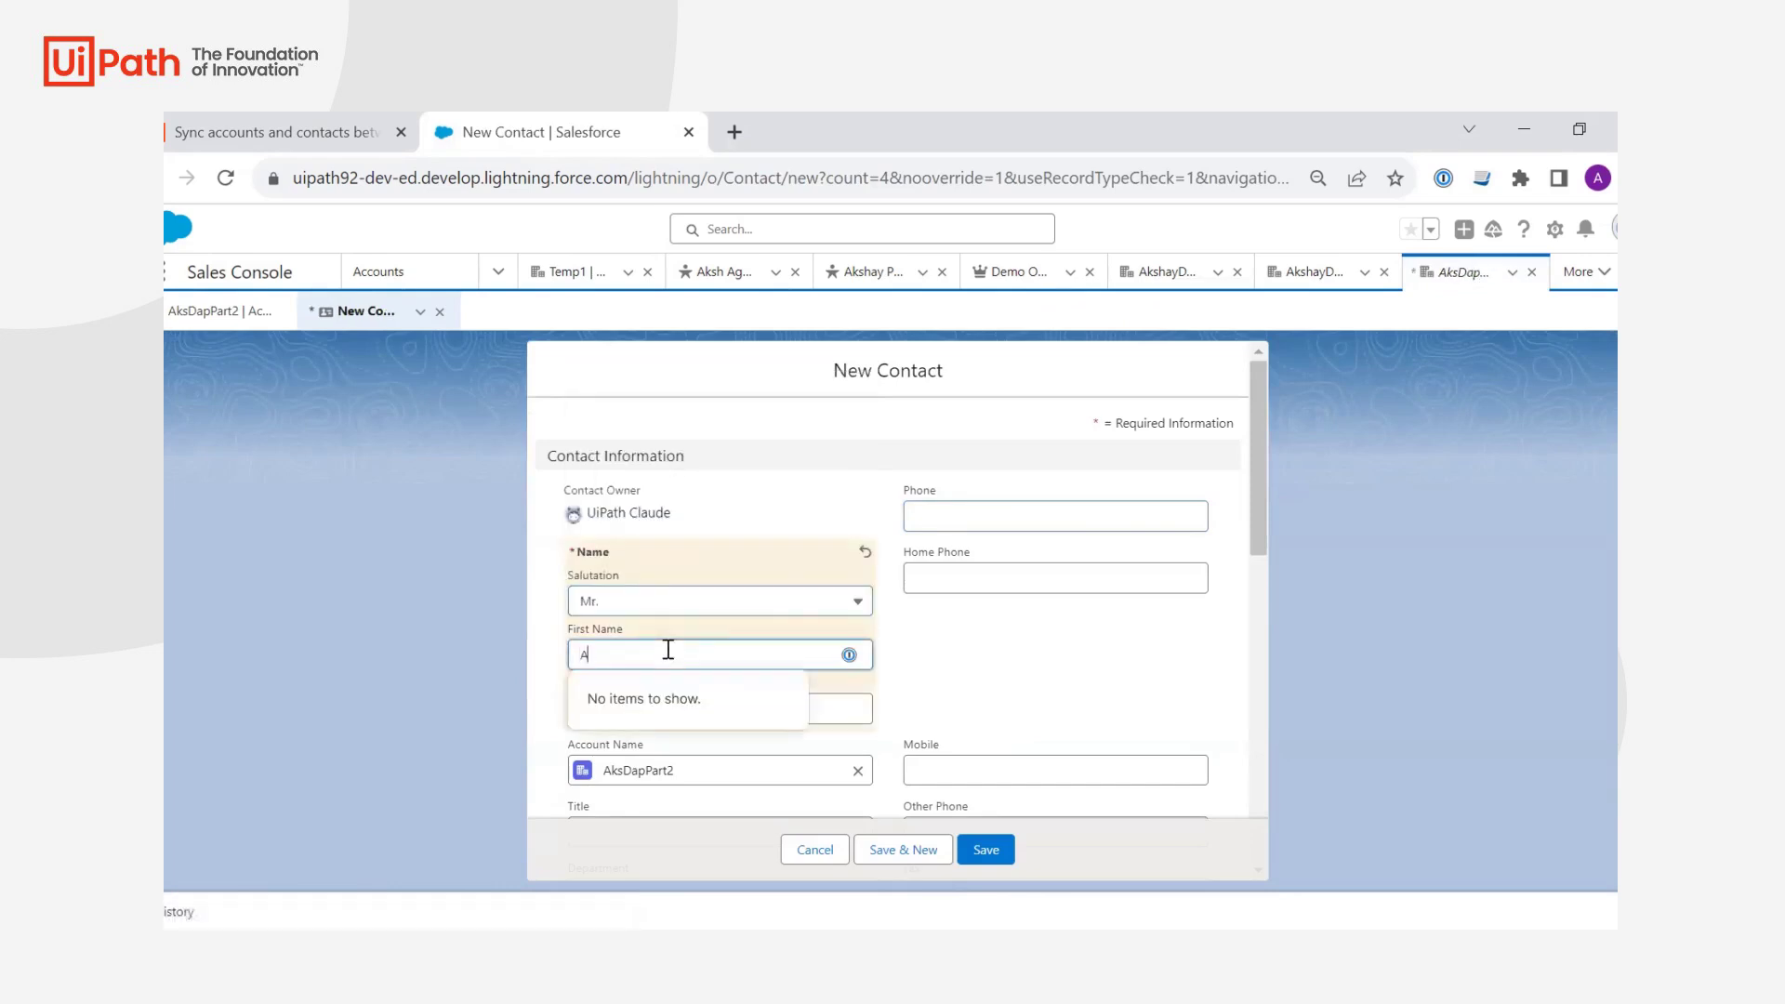
type("ks")
left_click(940, 697)
left_click(769, 718)
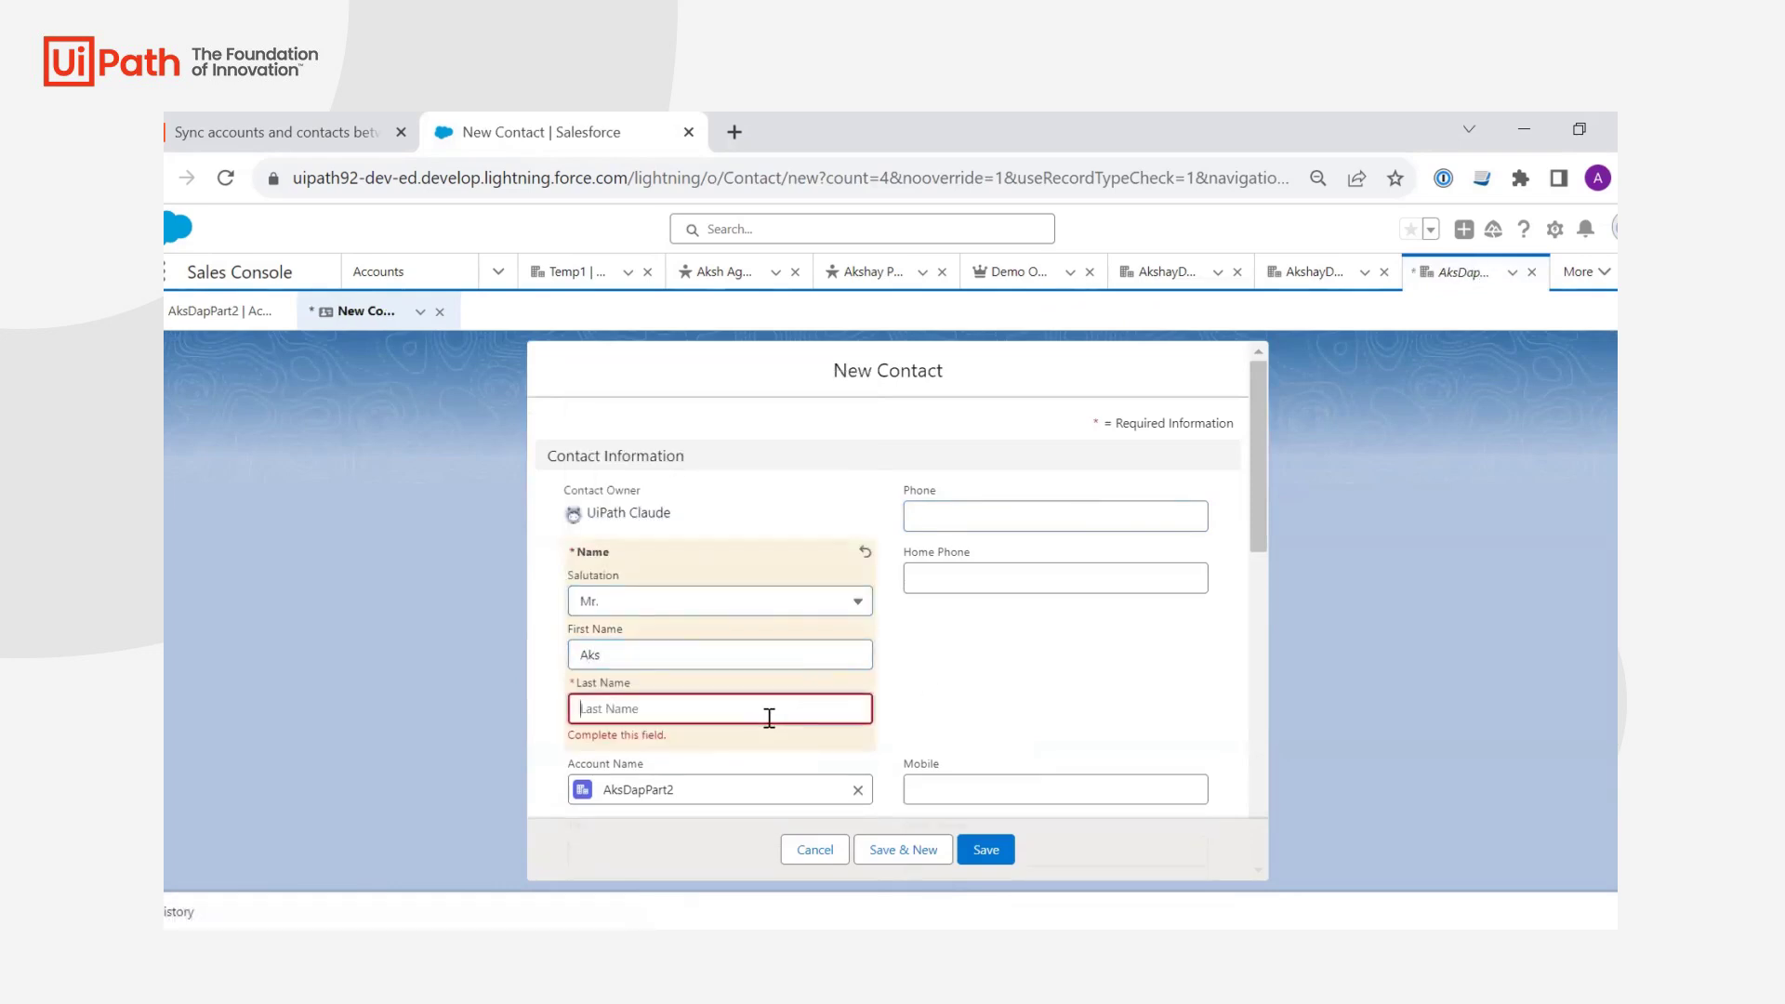
type("DapPart2Contact")
left_click(926, 793)
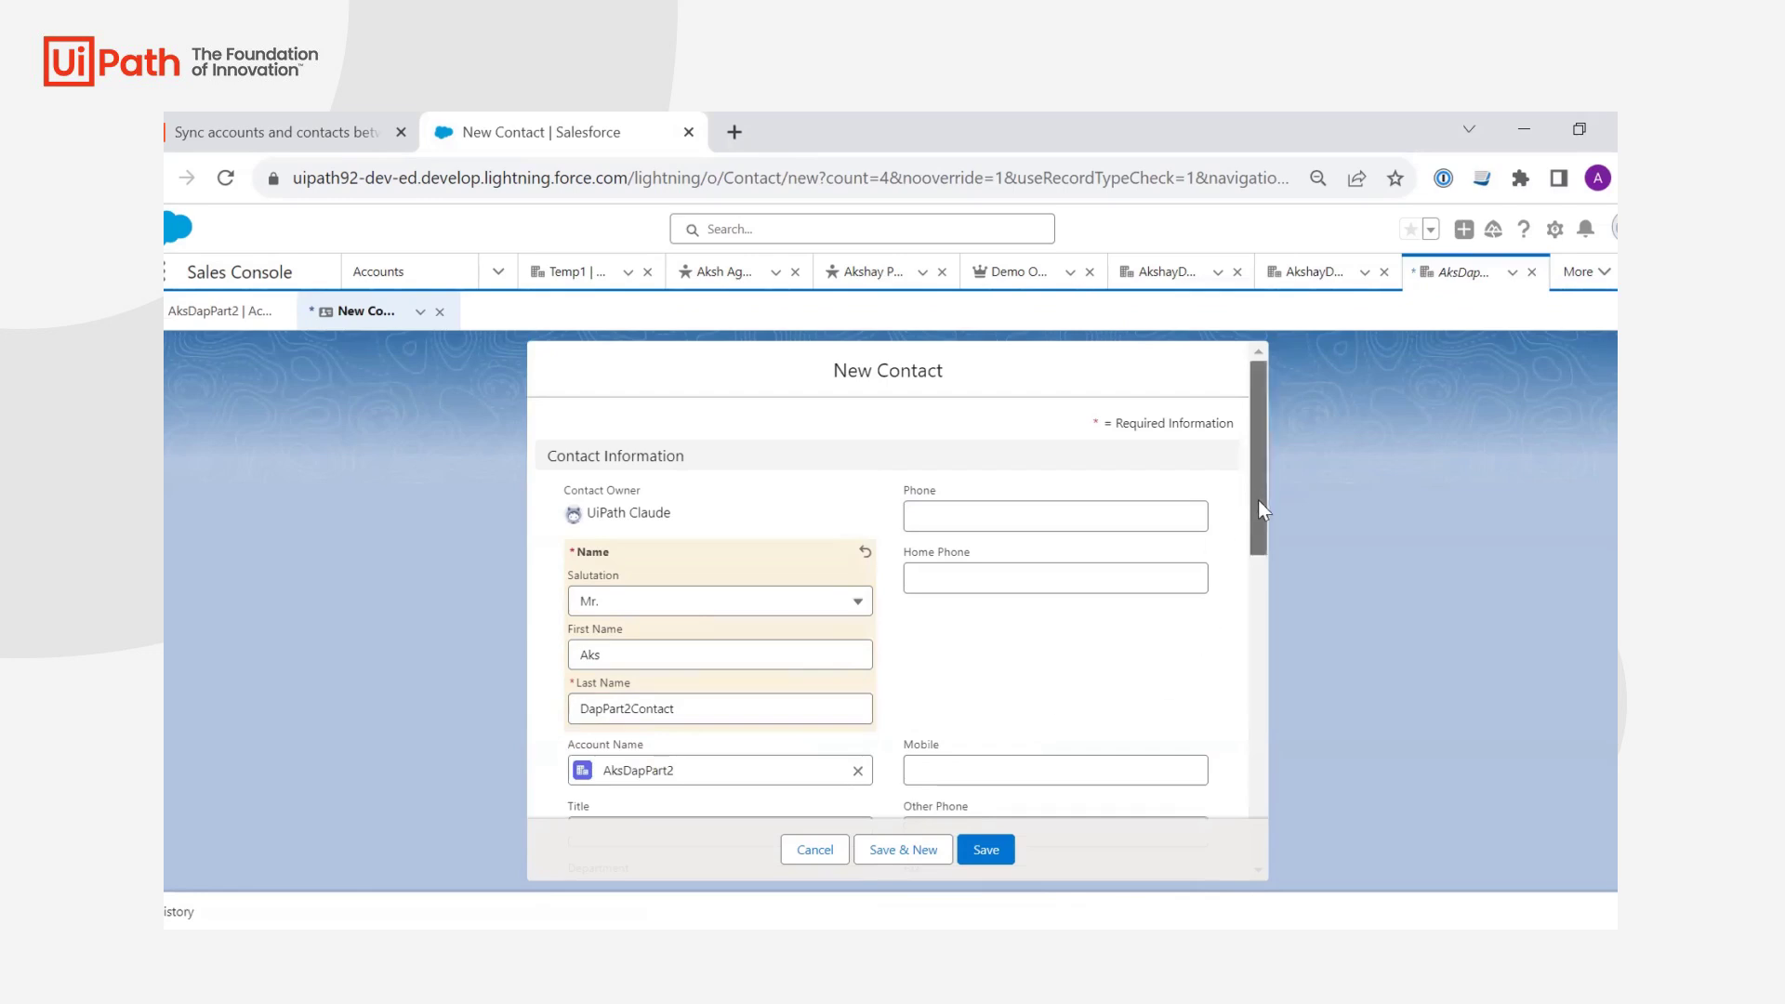
left_click_drag(1259, 500, 1266, 585)
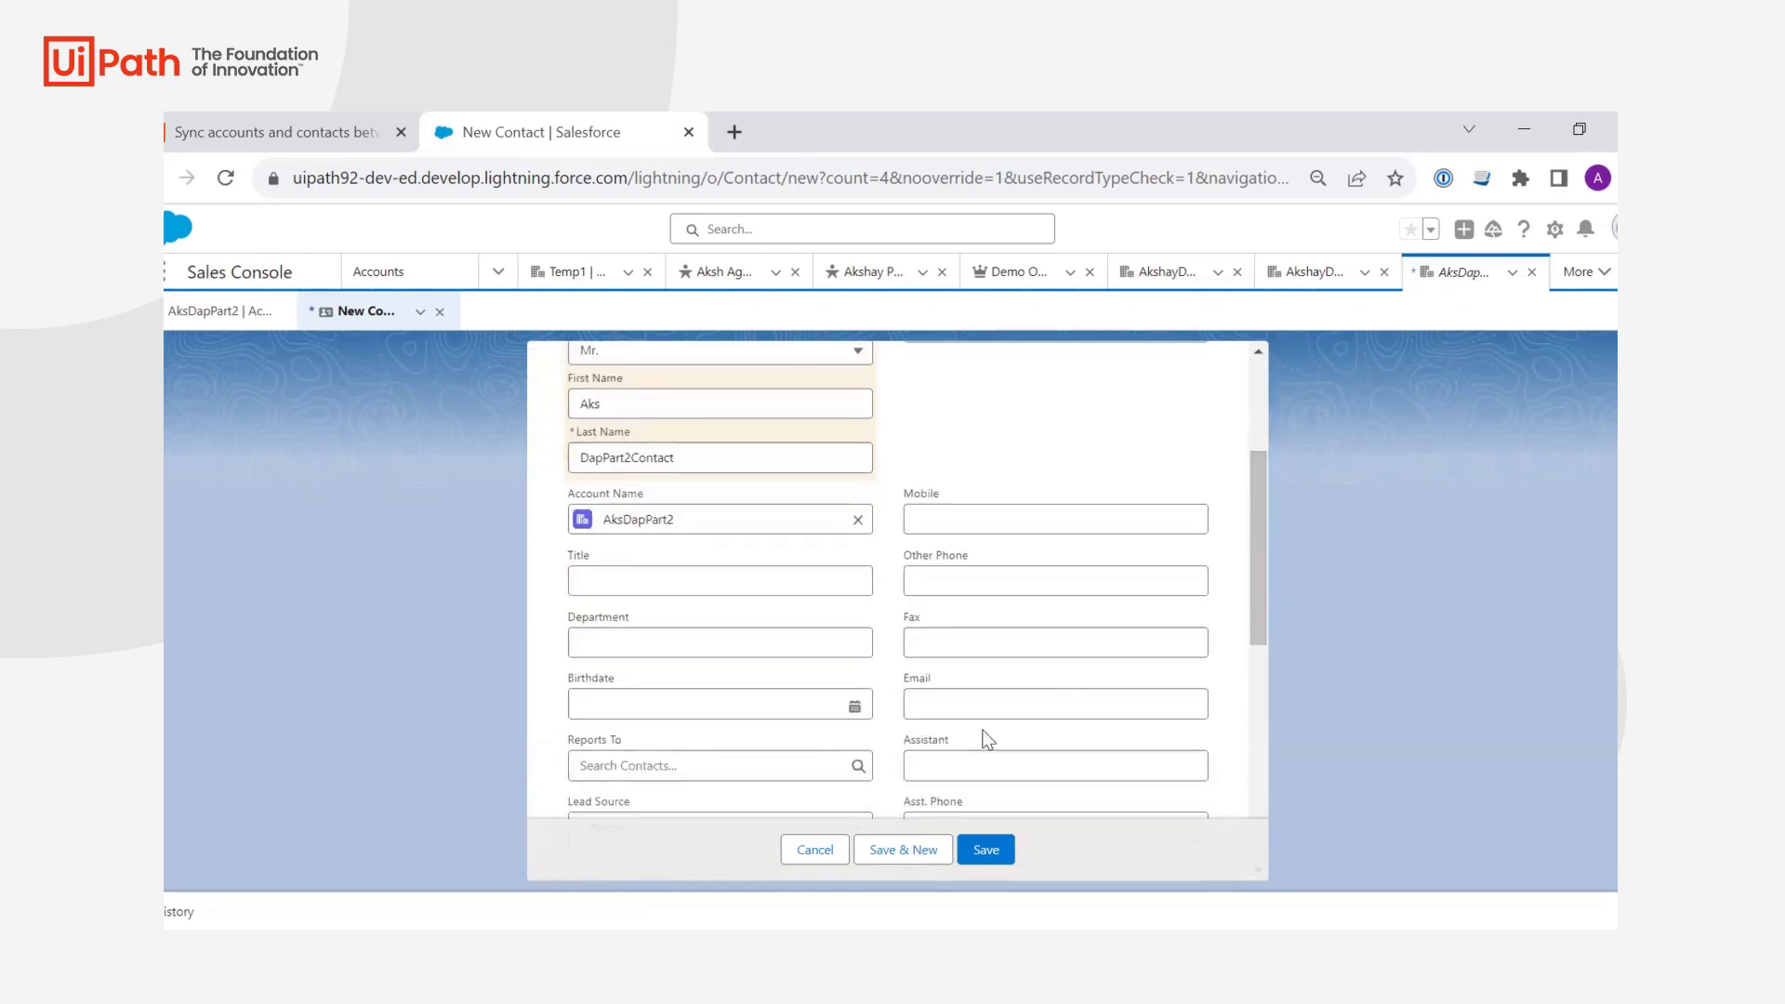
left_click(968, 707)
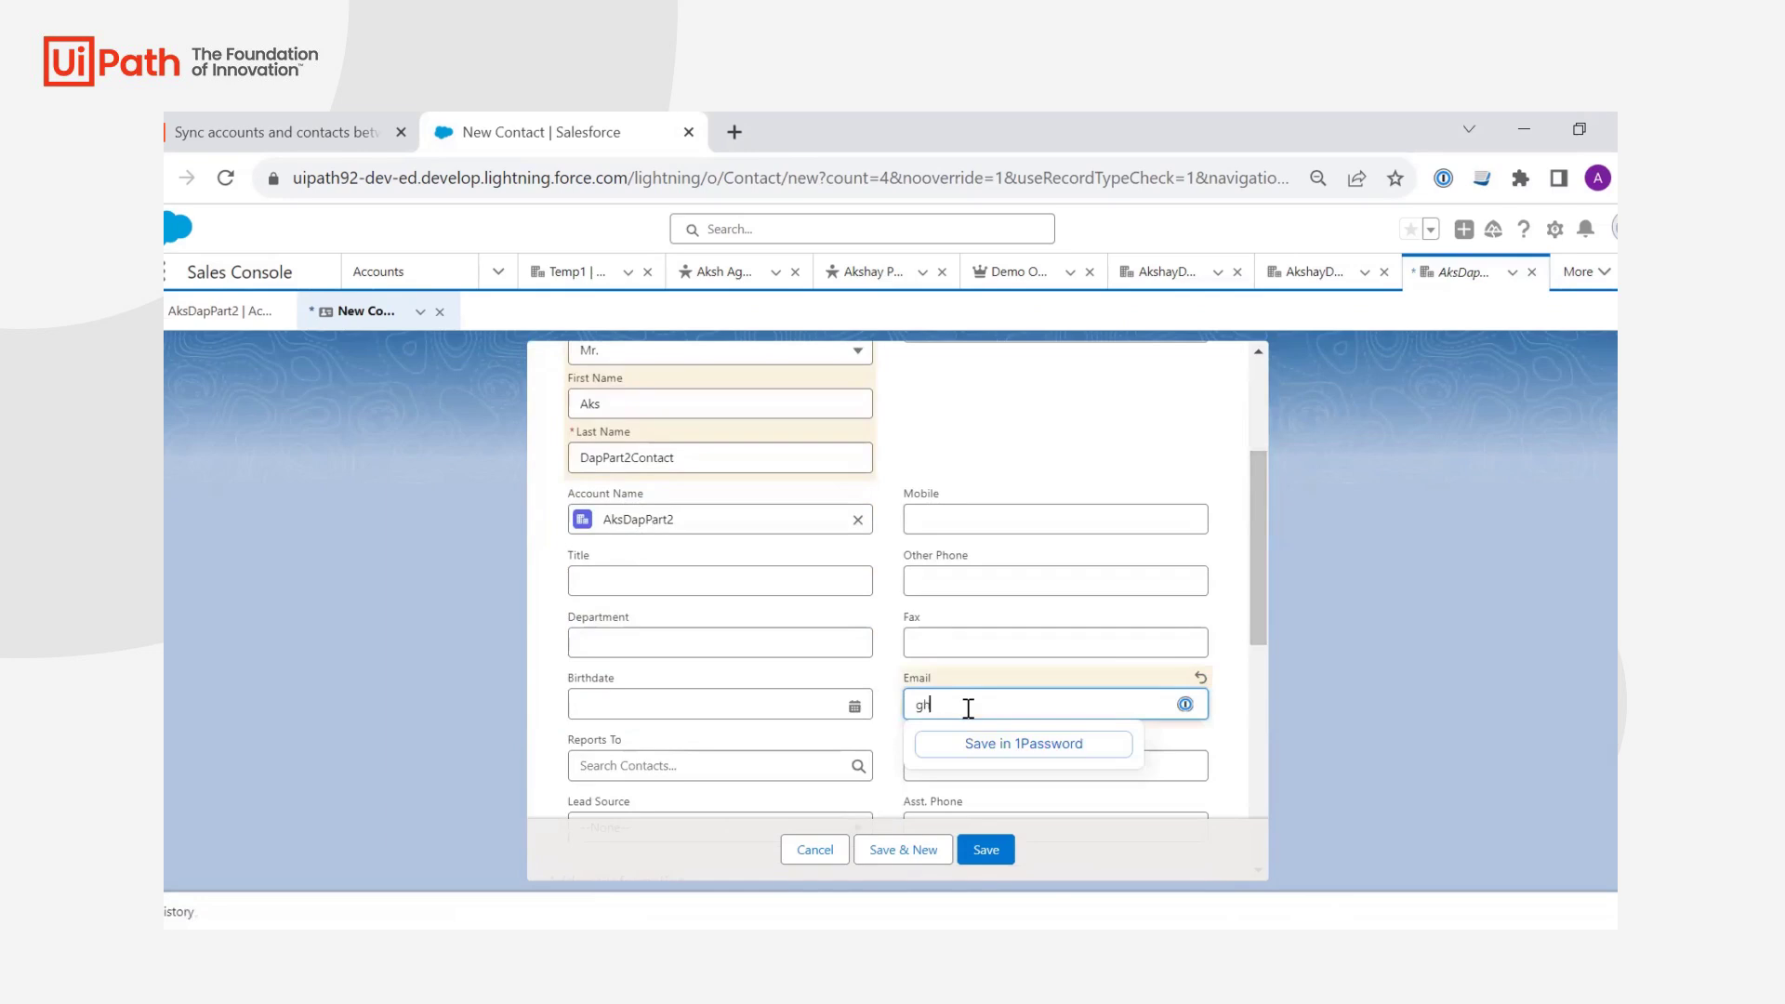
left_click(1001, 851)
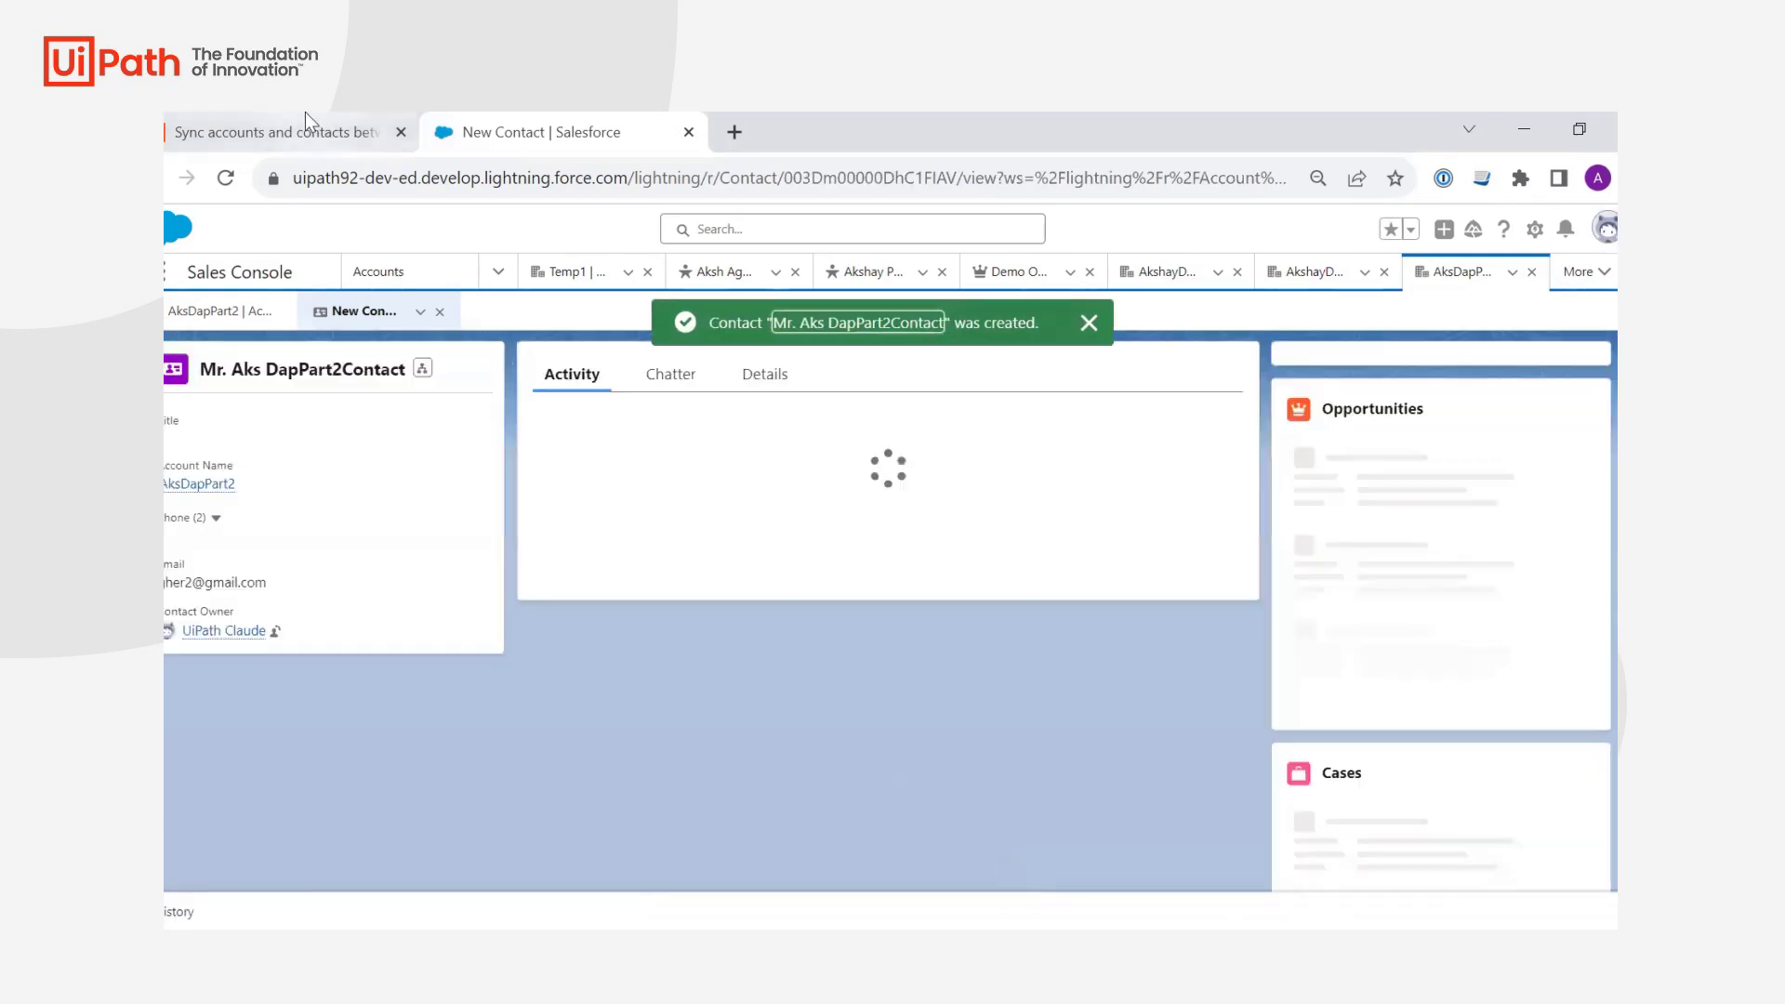
- In UiPath Studio, stop the paused failed sync run and start a fresh test run
left_click(303, 128)
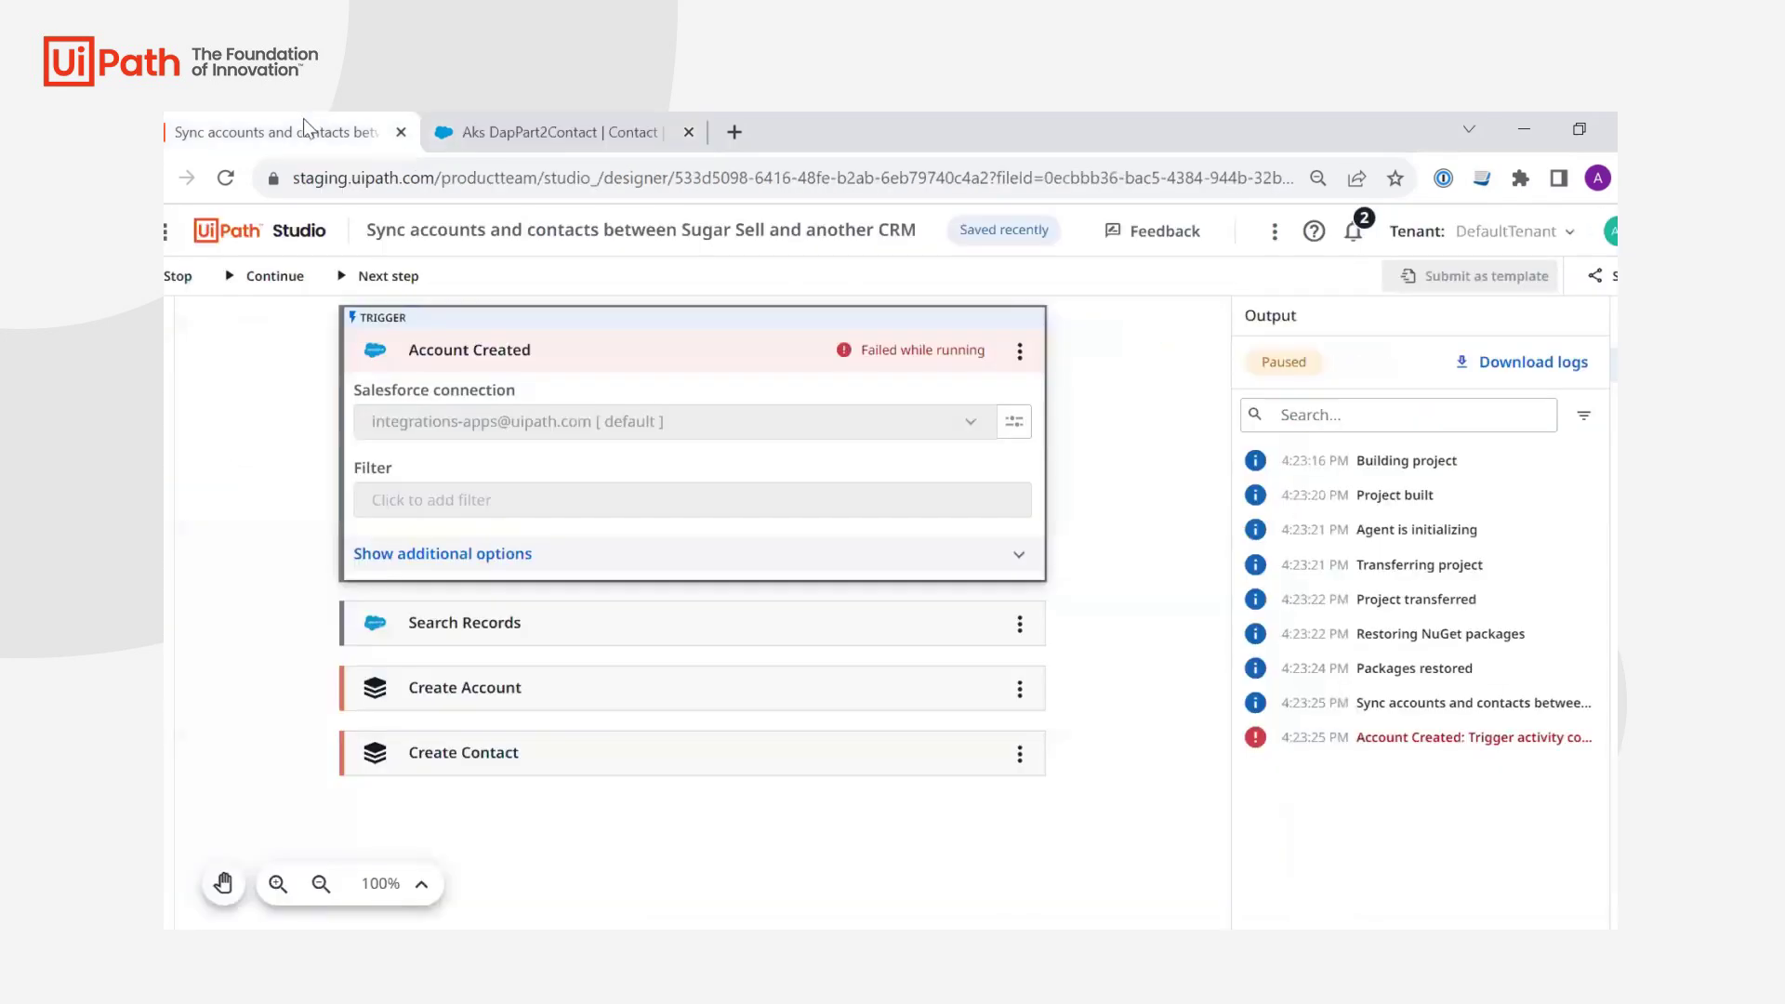
left_click(229, 287)
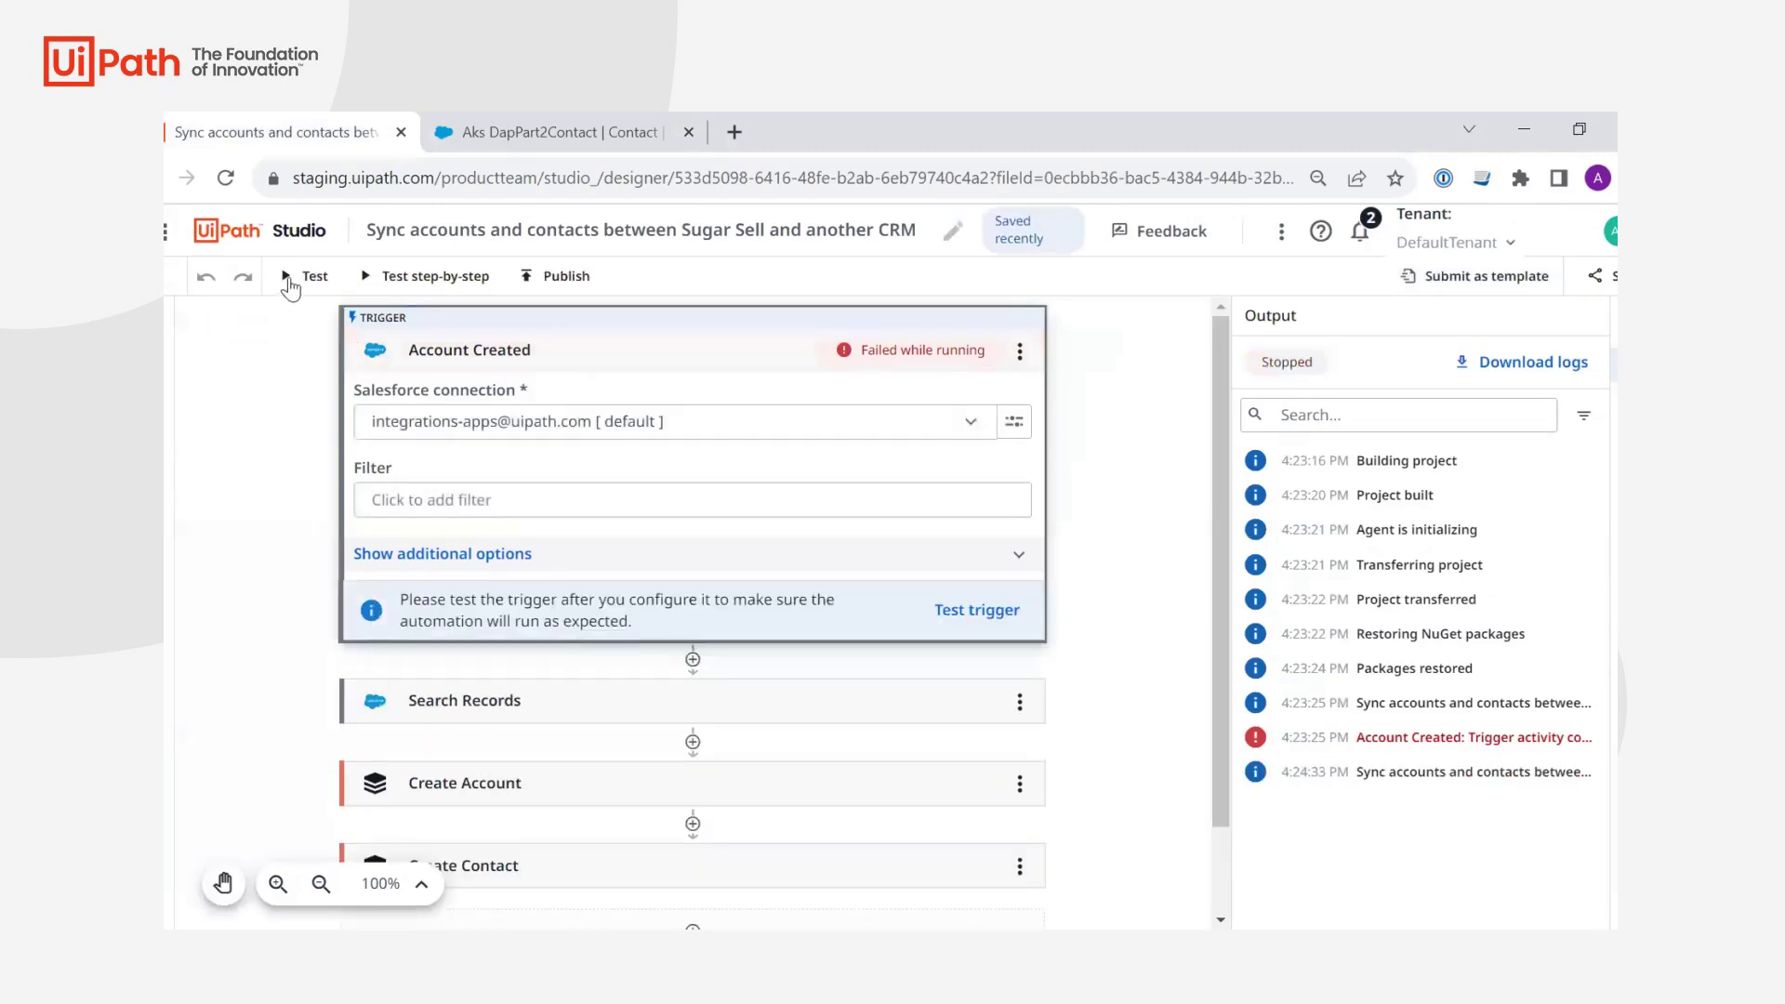
left_click(291, 278)
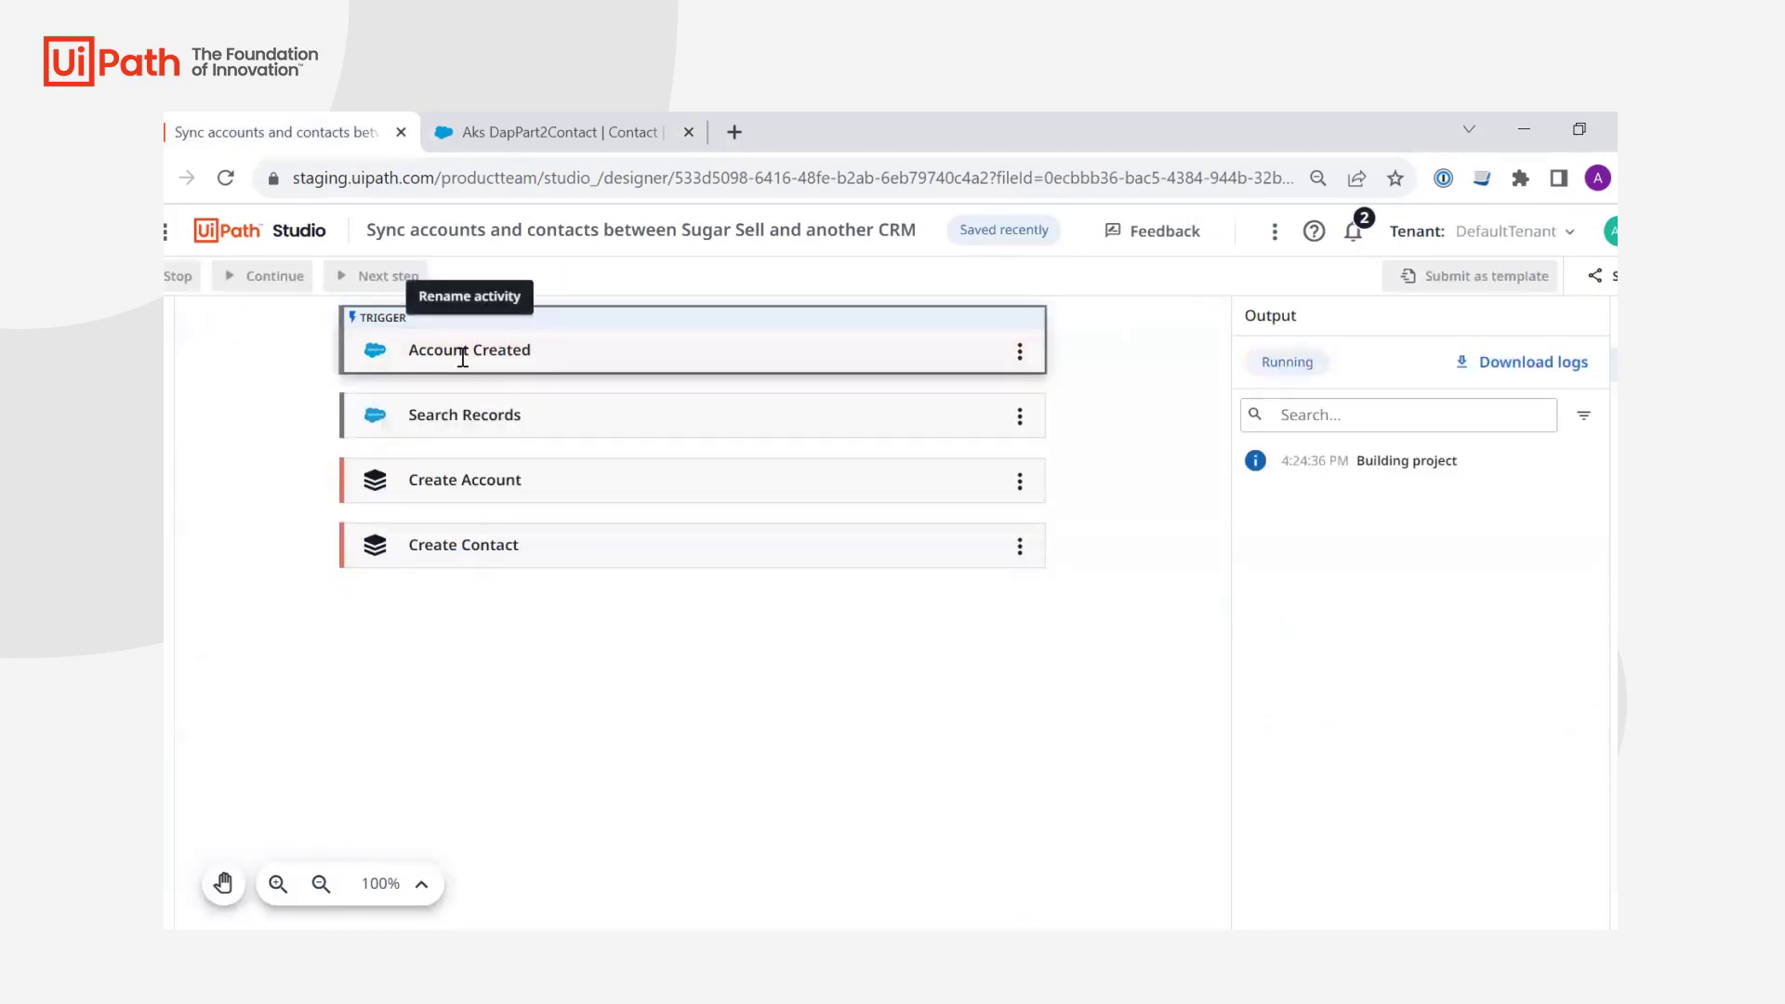